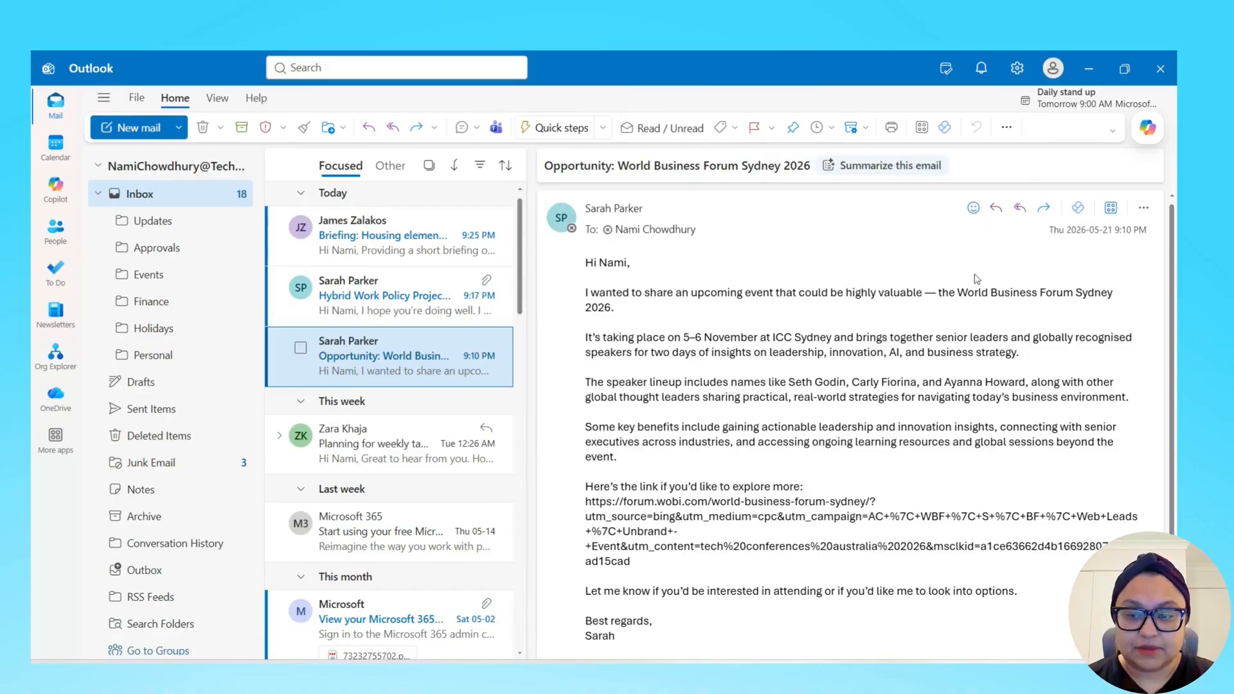
Step: Summarize the World Business Forum Sydney 2026 email with Copilot, read through the summary and close the Copilot pane
click(902, 169)
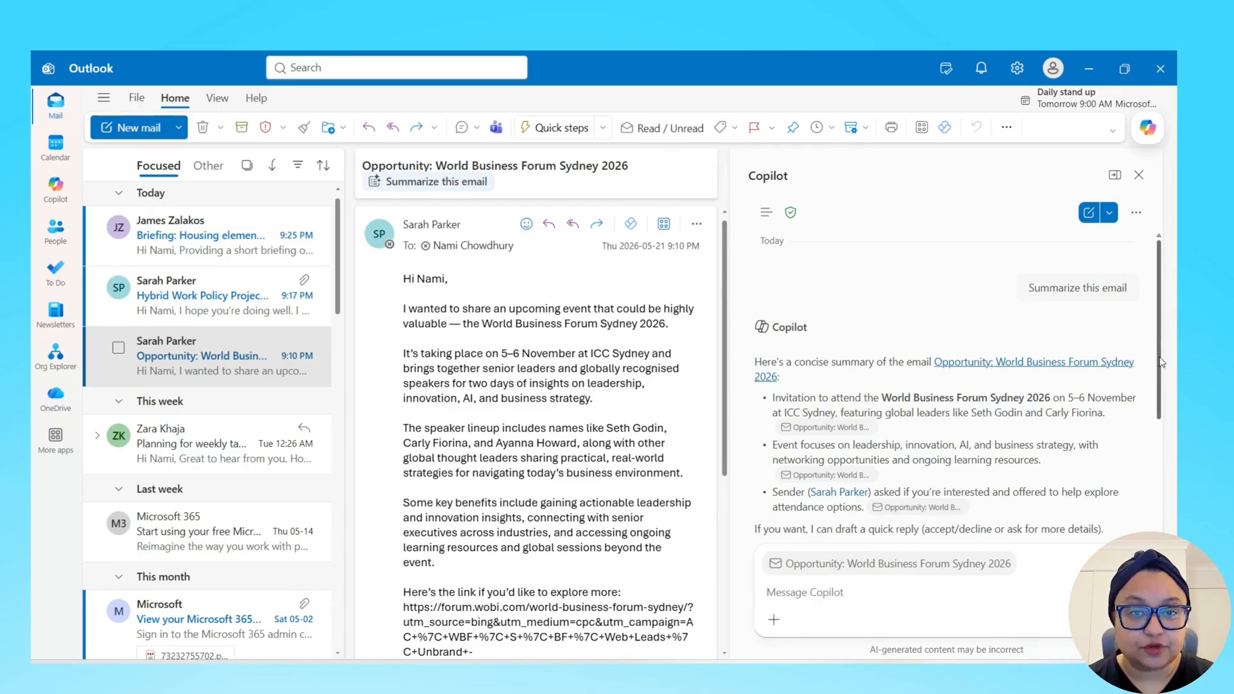
drag(1162, 362, 1164, 390)
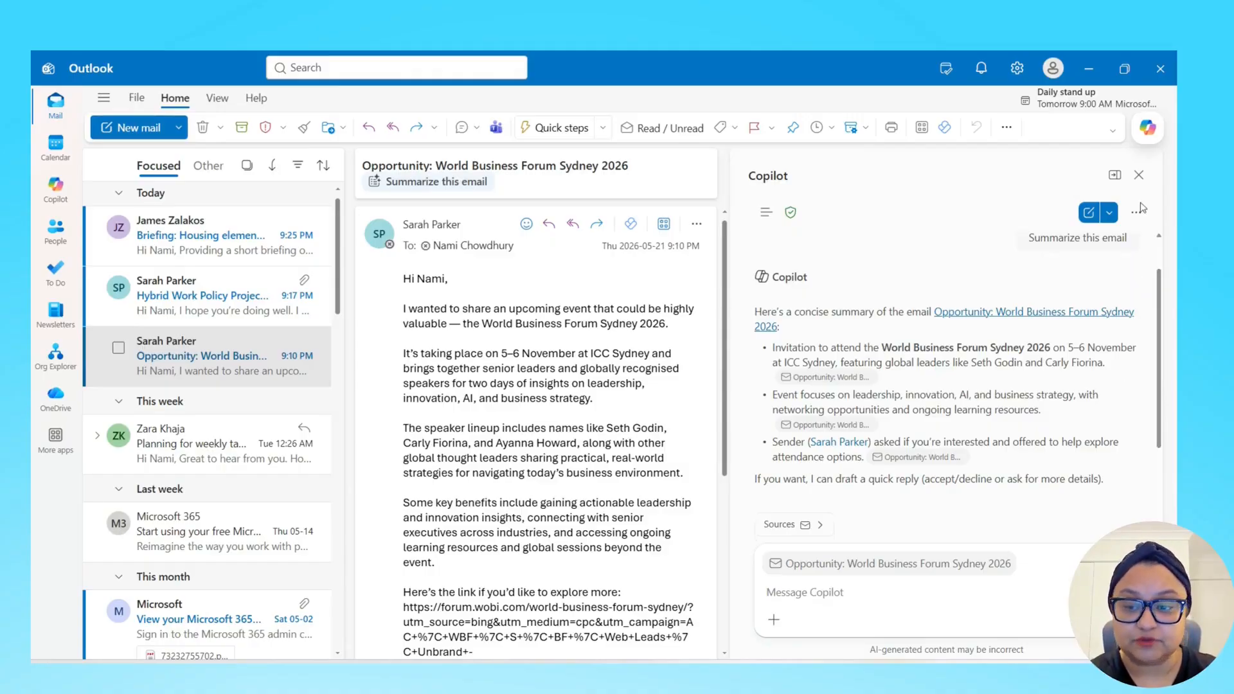
click(1140, 176)
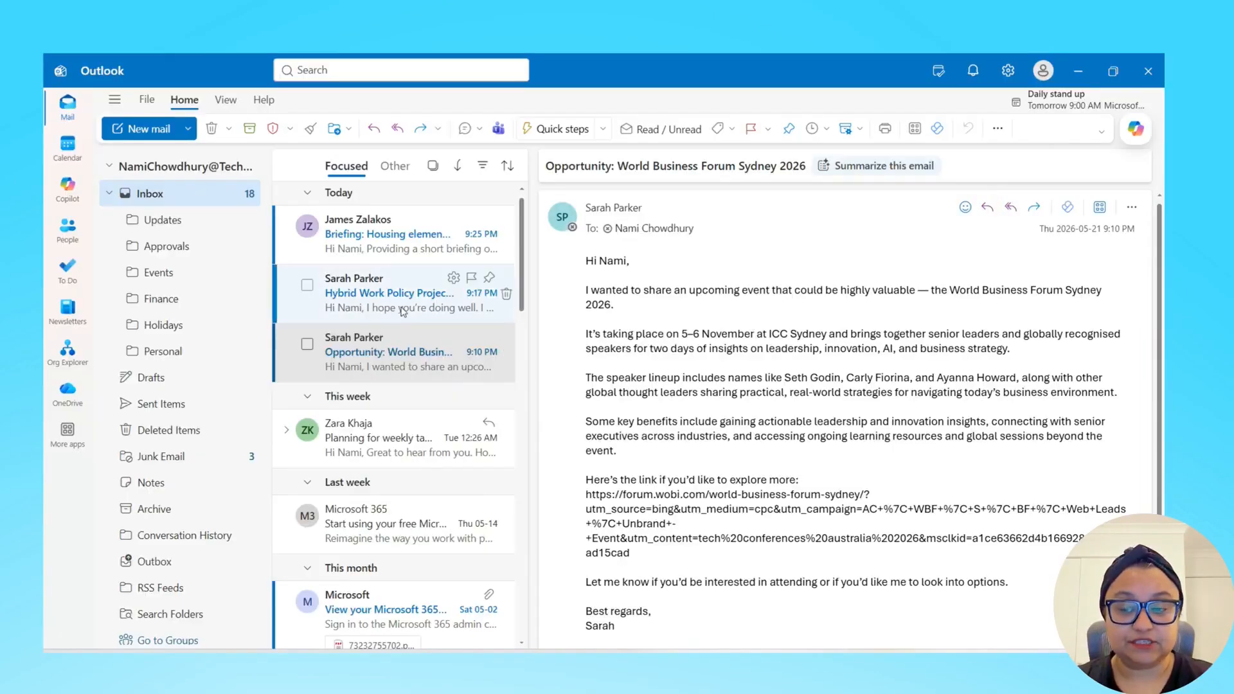
Step: Open the Hybrid Work Policy Project email and have Copilot list its main takeaways
click(401, 310)
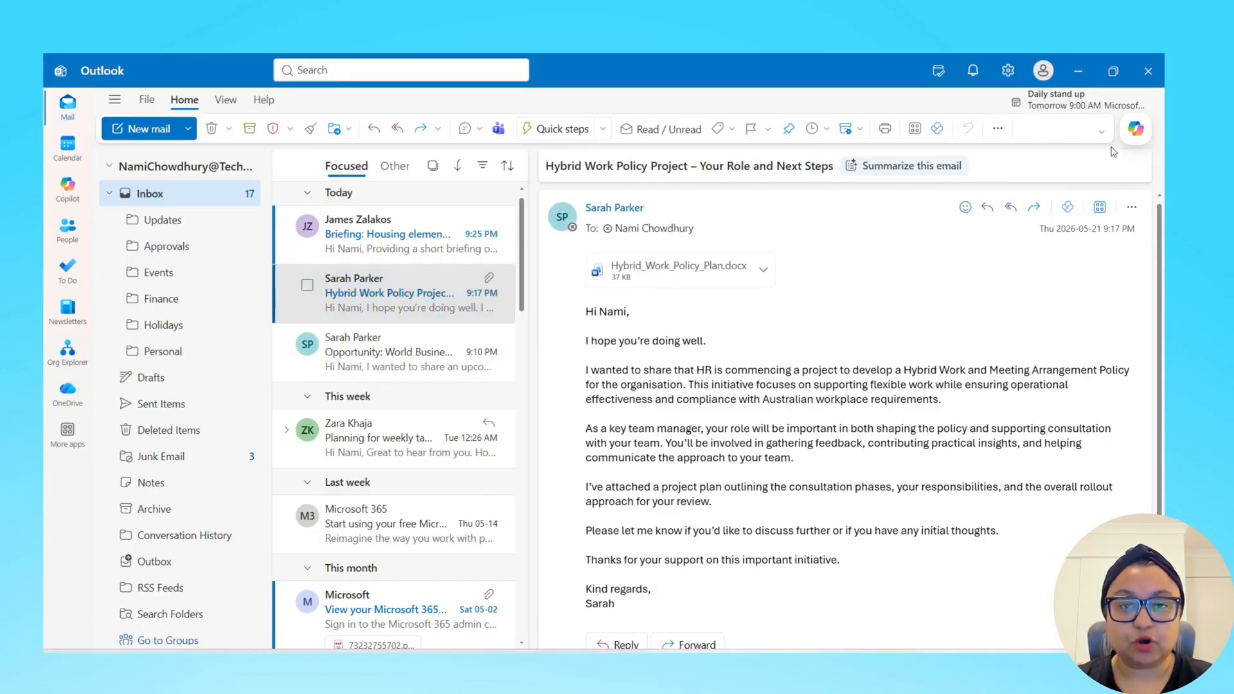
mouse_move(1136, 139)
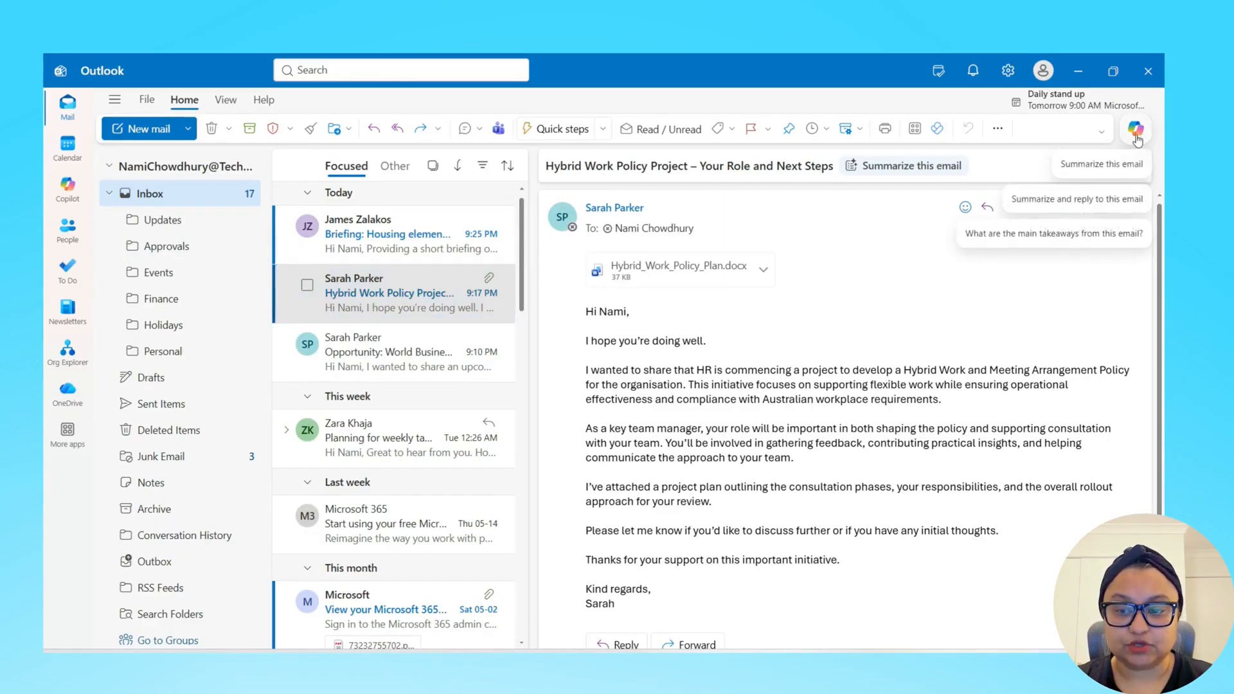
click(1088, 241)
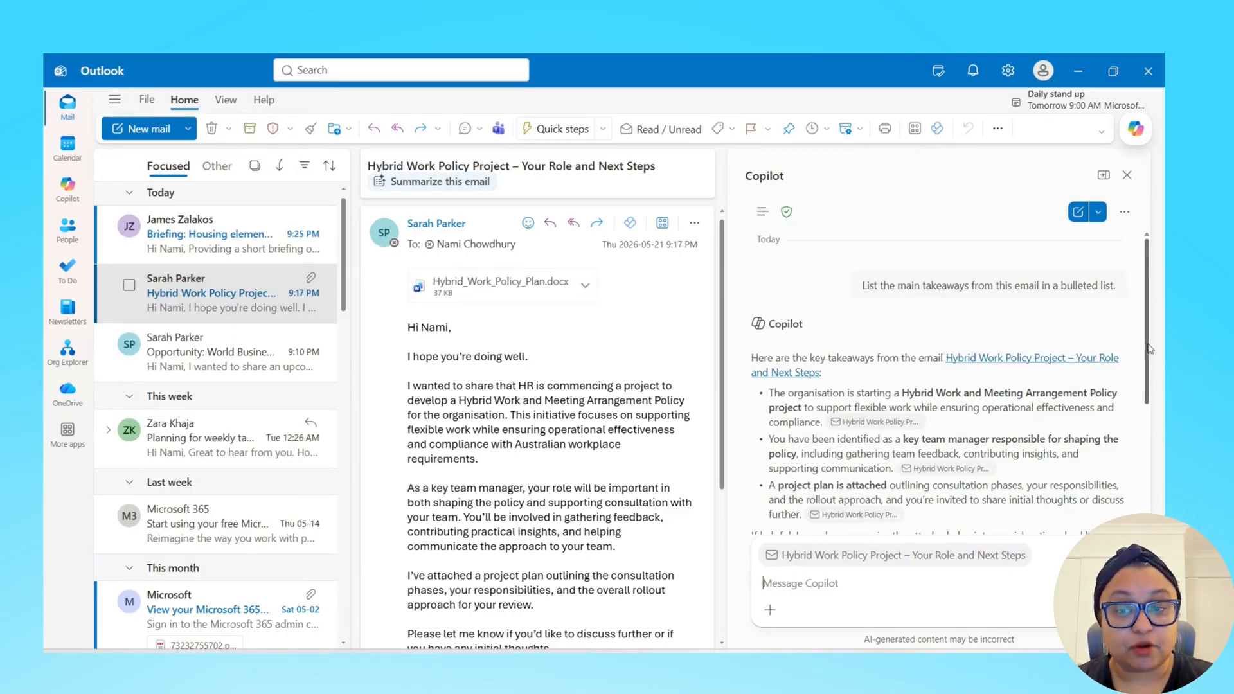
drag(1151, 350, 1154, 398)
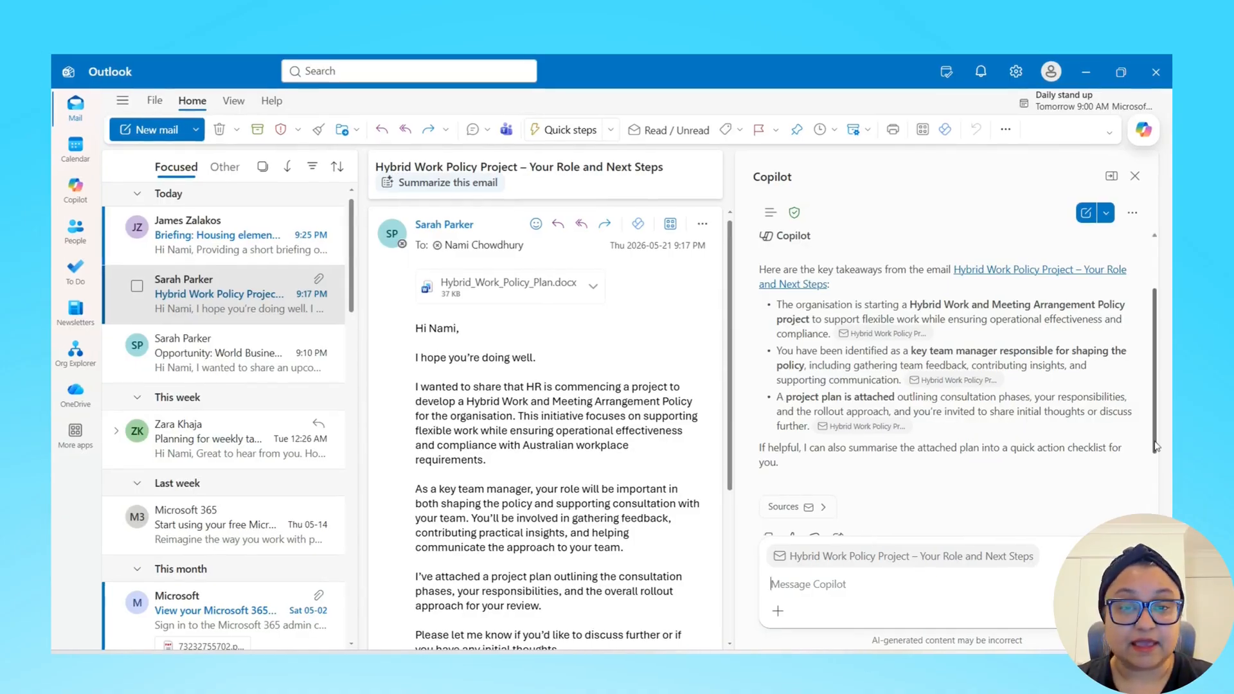
Step: Have Copilot draft a reply to the Hybrid Work Policy Project email sharing initial thoughts, using its suggested prompt
drag(1155, 446, 1155, 517)
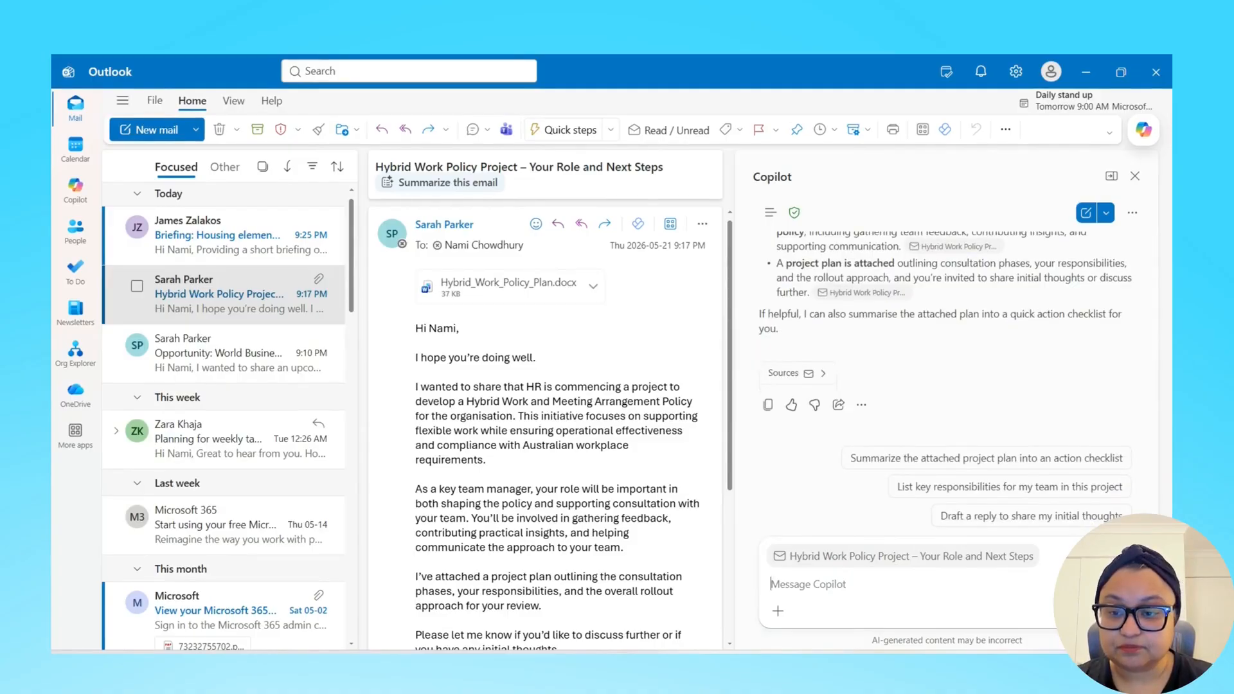
click(1081, 520)
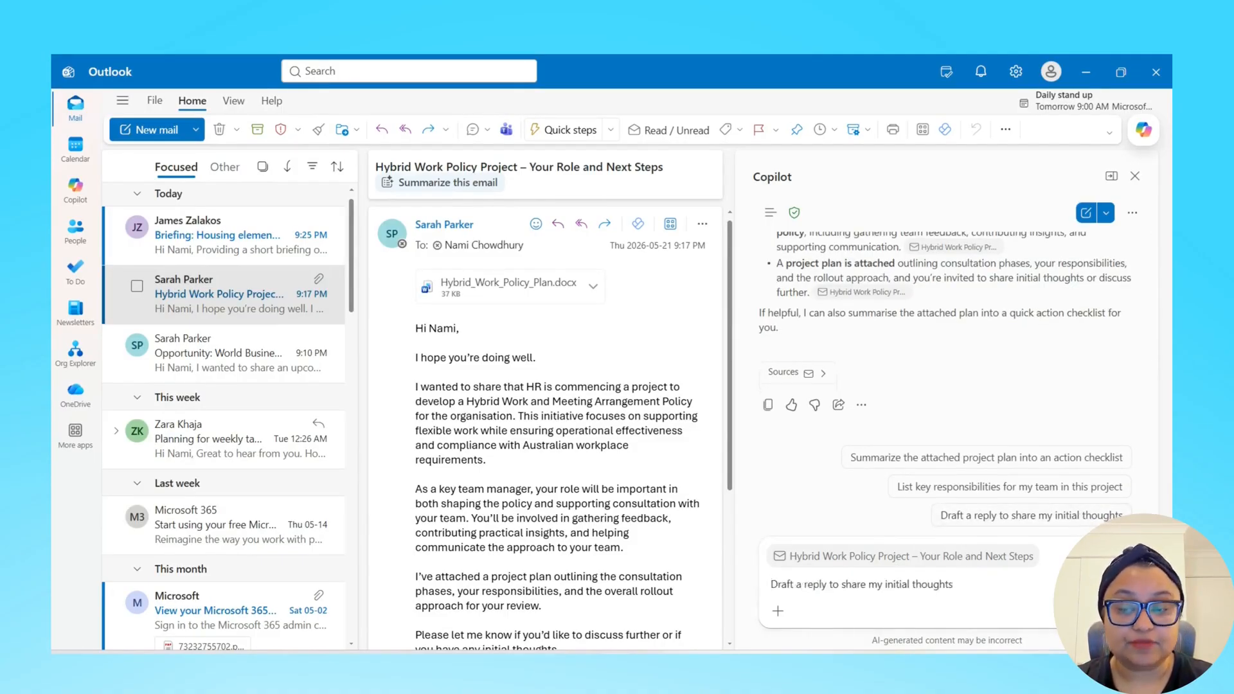
key(Return)
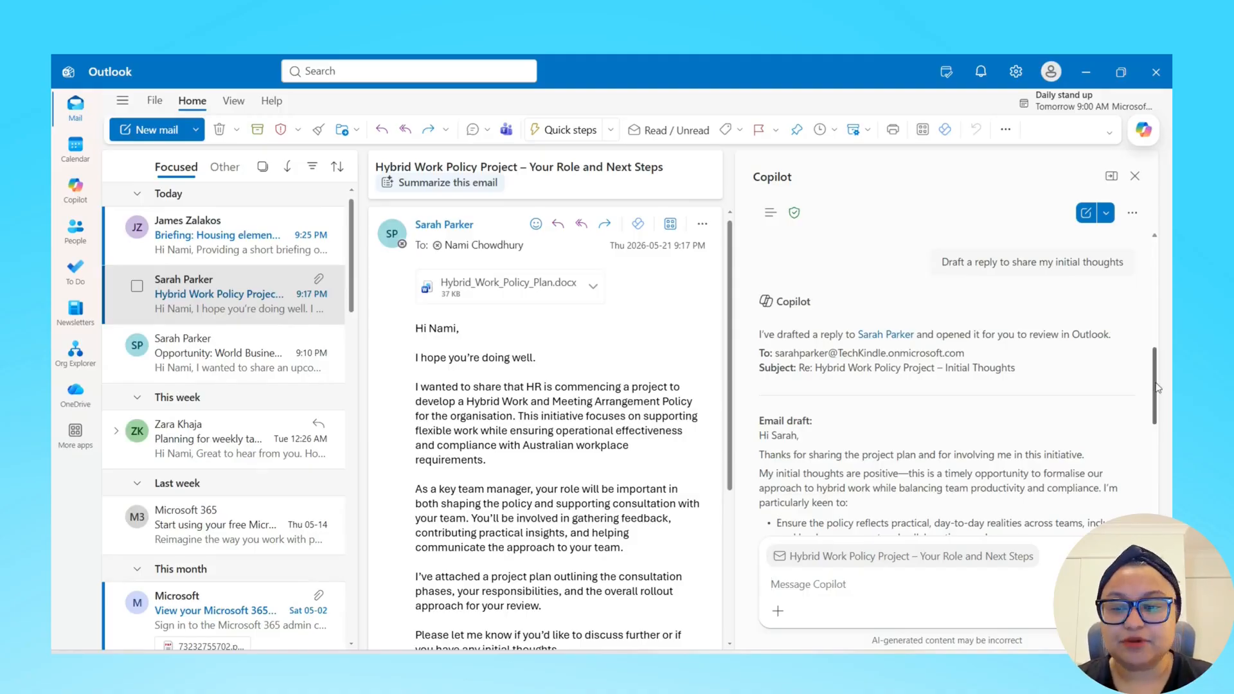
Step: Review the drafted reply and have Copilot add a question about next steps
drag(1156, 387, 1150, 482)
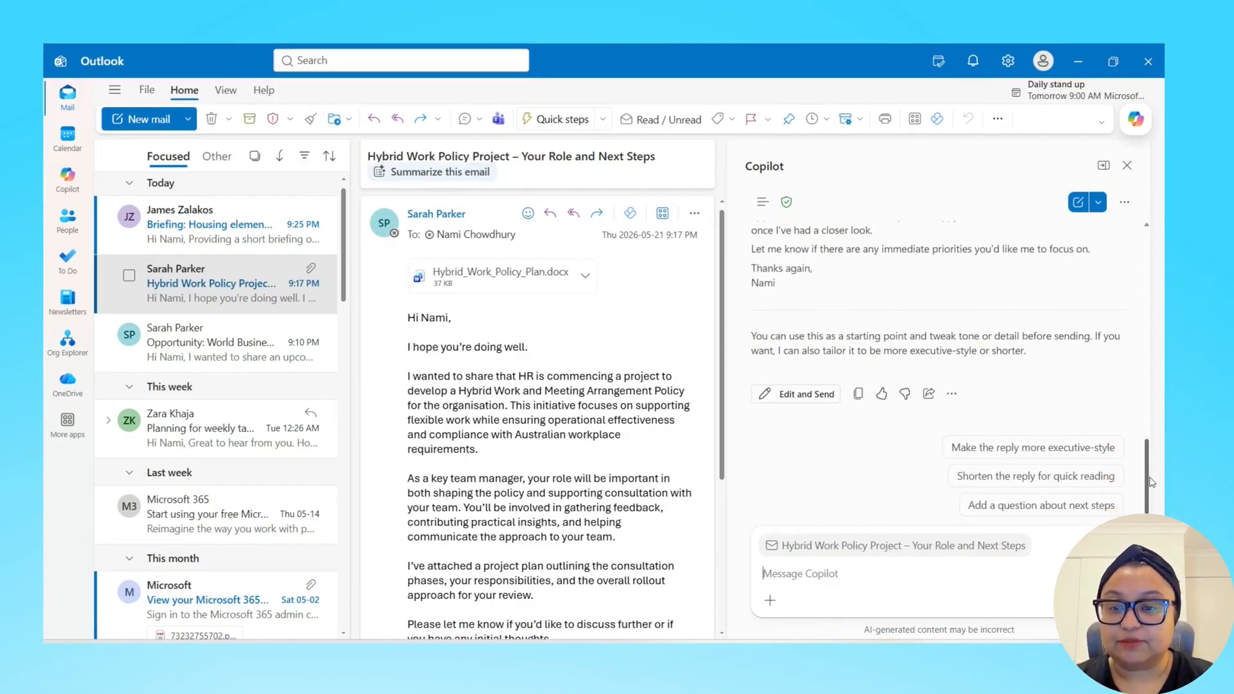
click(1090, 514)
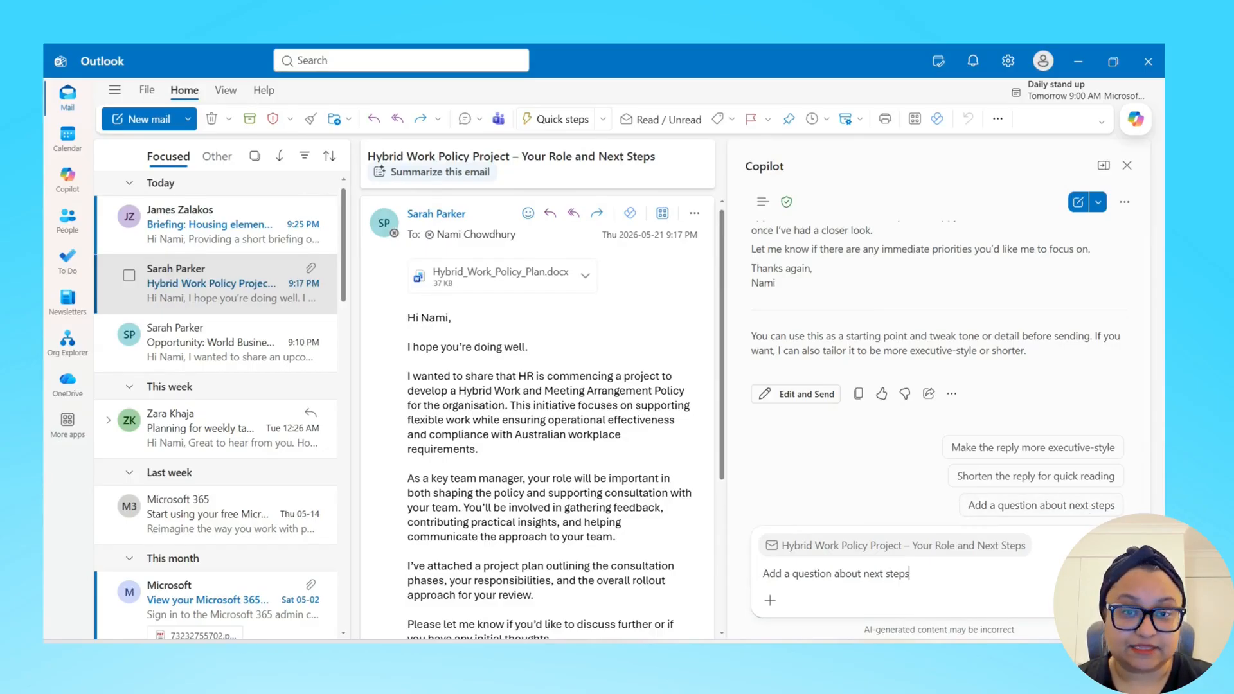
key(Return)
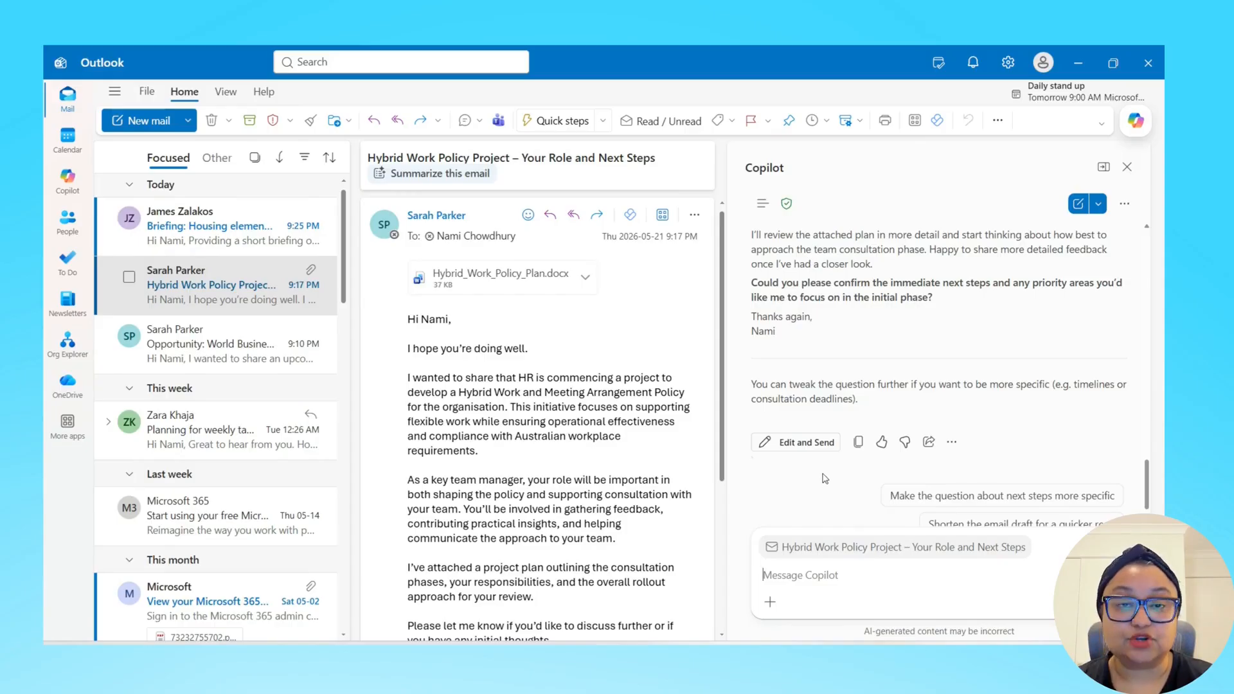
Step: Open Copilot's revised reply for editing in a message and send it
click(811, 444)
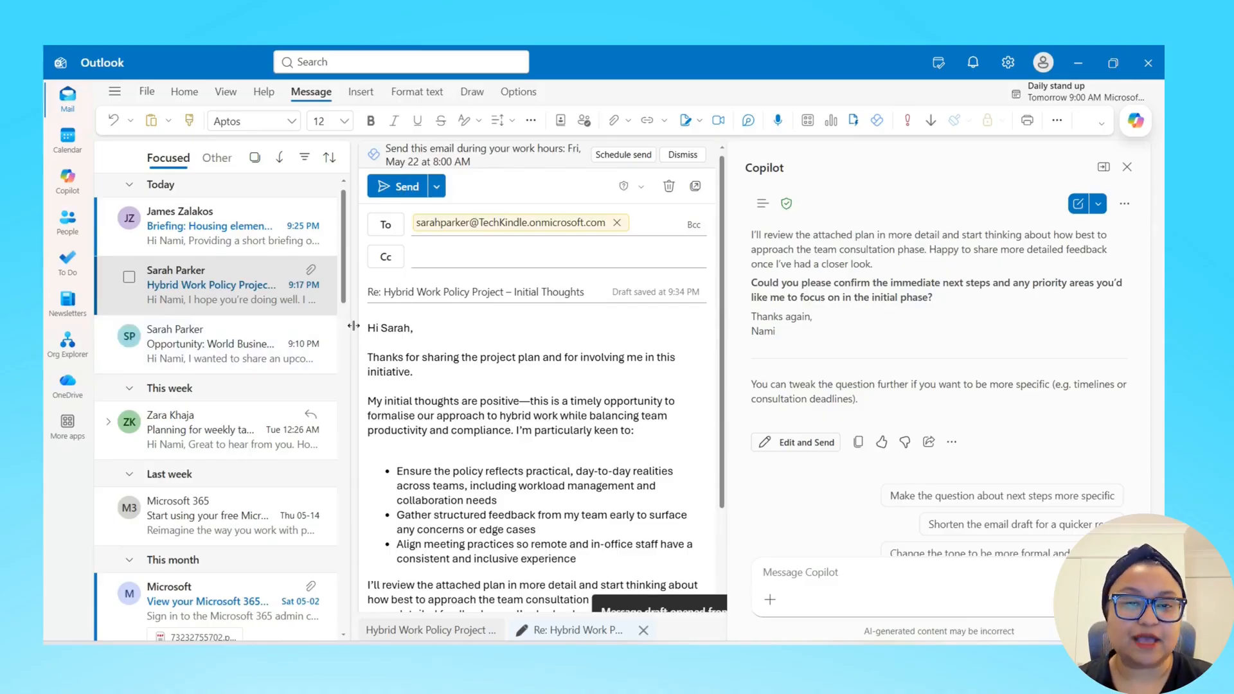
click(592, 354)
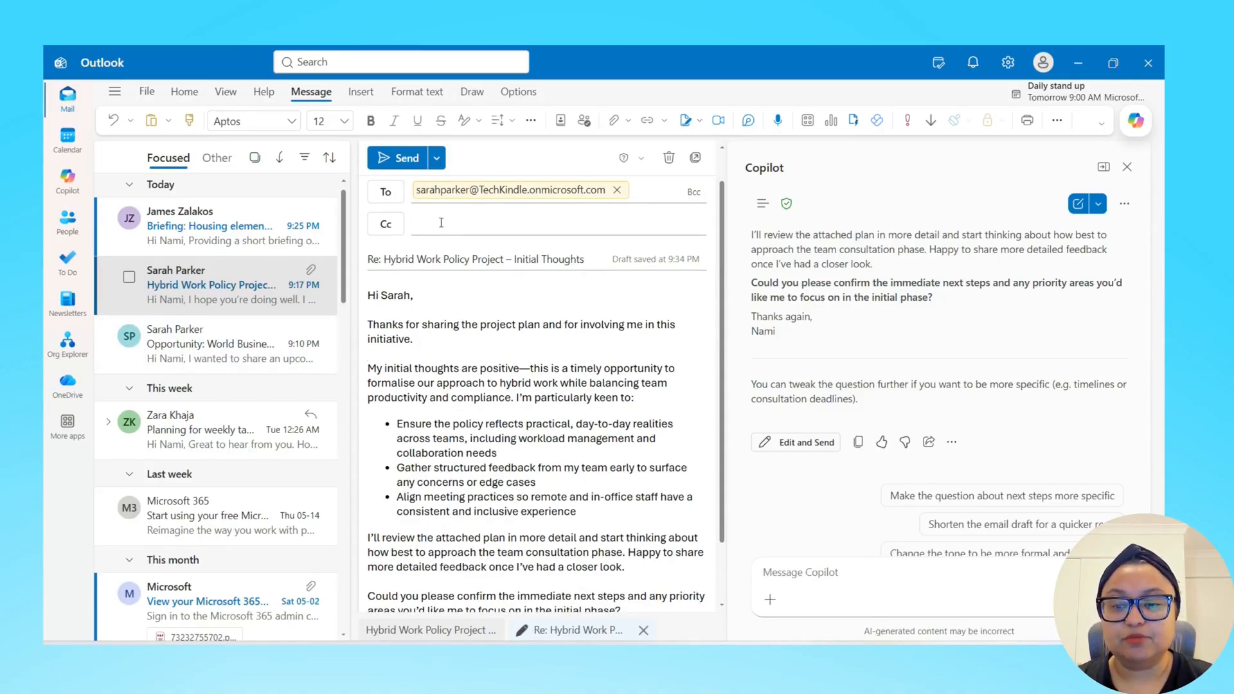
click(400, 158)
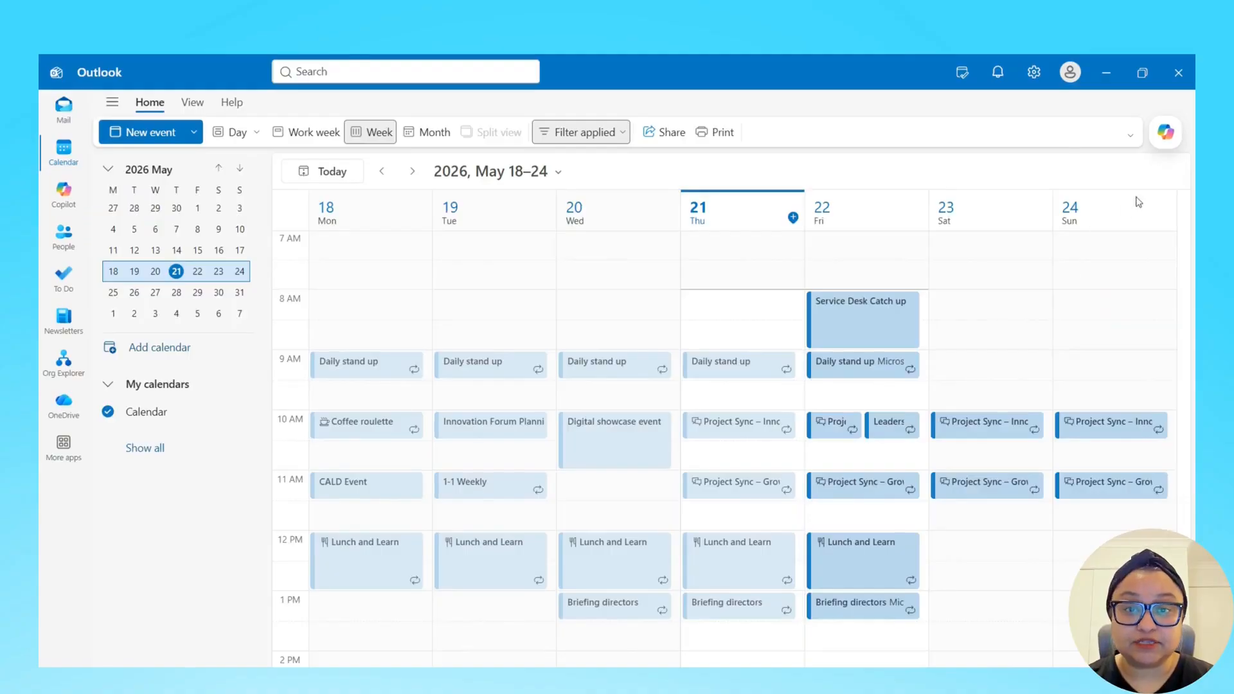
Step: From the calendar, ask Copilot when the next one-on-one meeting with a specific colleague is, picking that person from the suggestions
mouse_move(1167, 137)
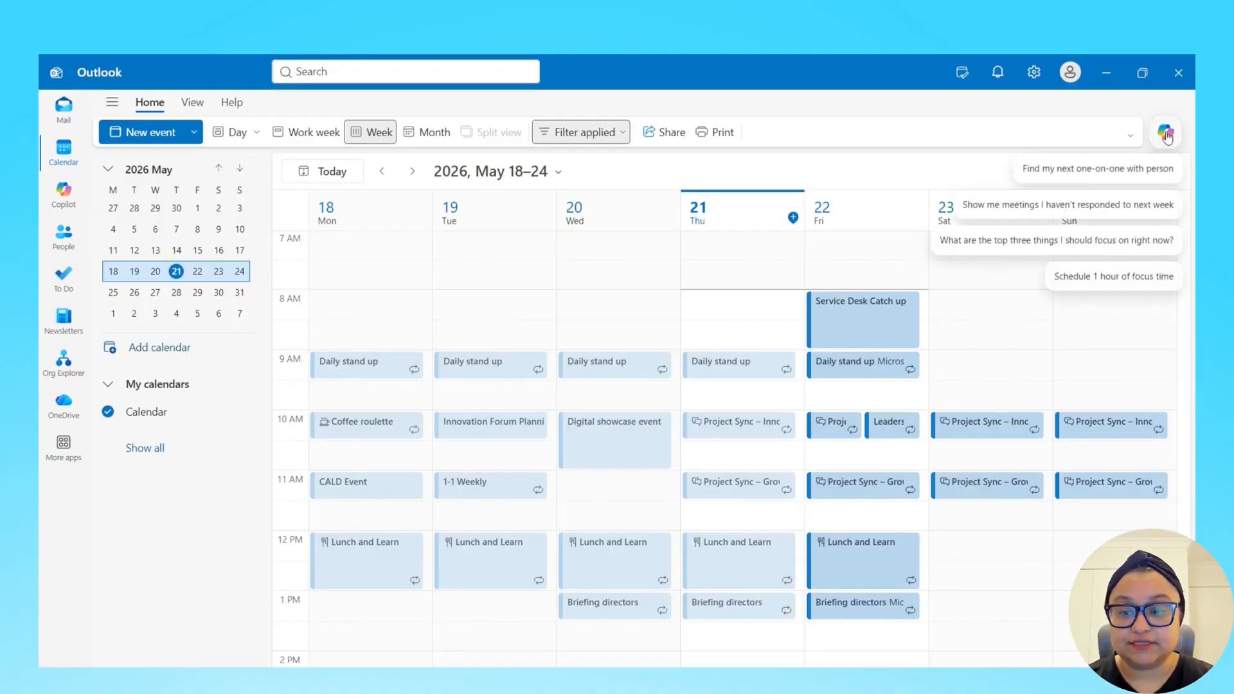
click(1145, 179)
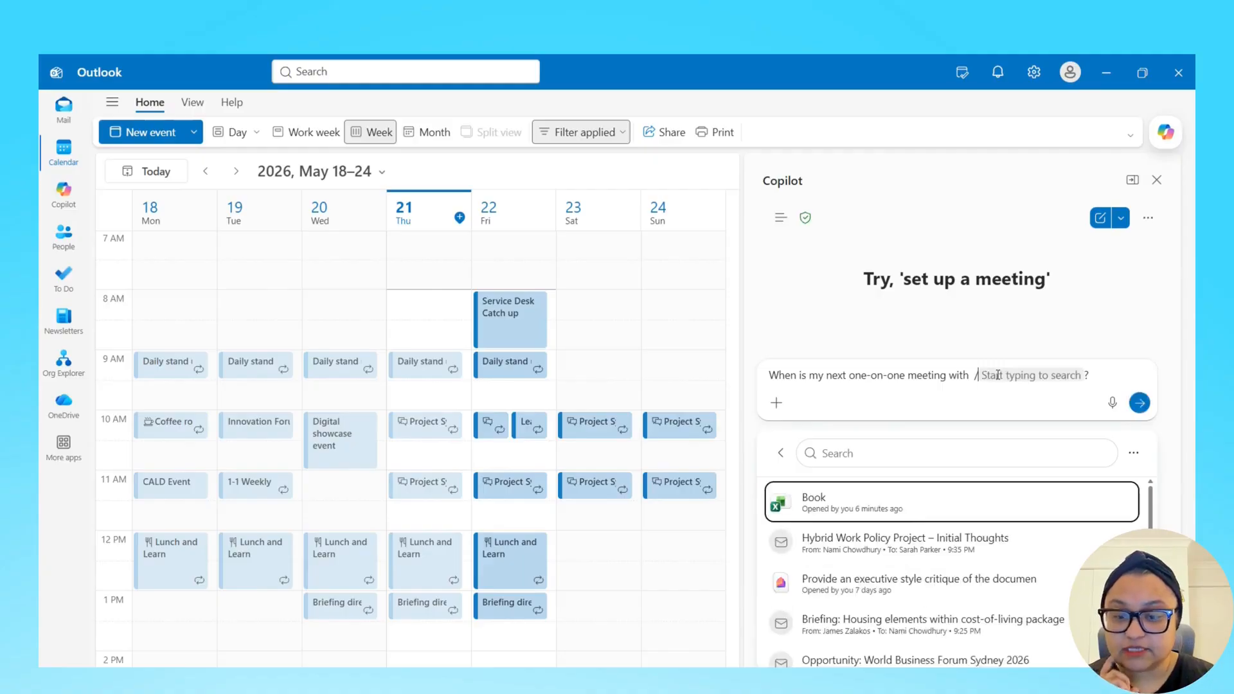
text(james)
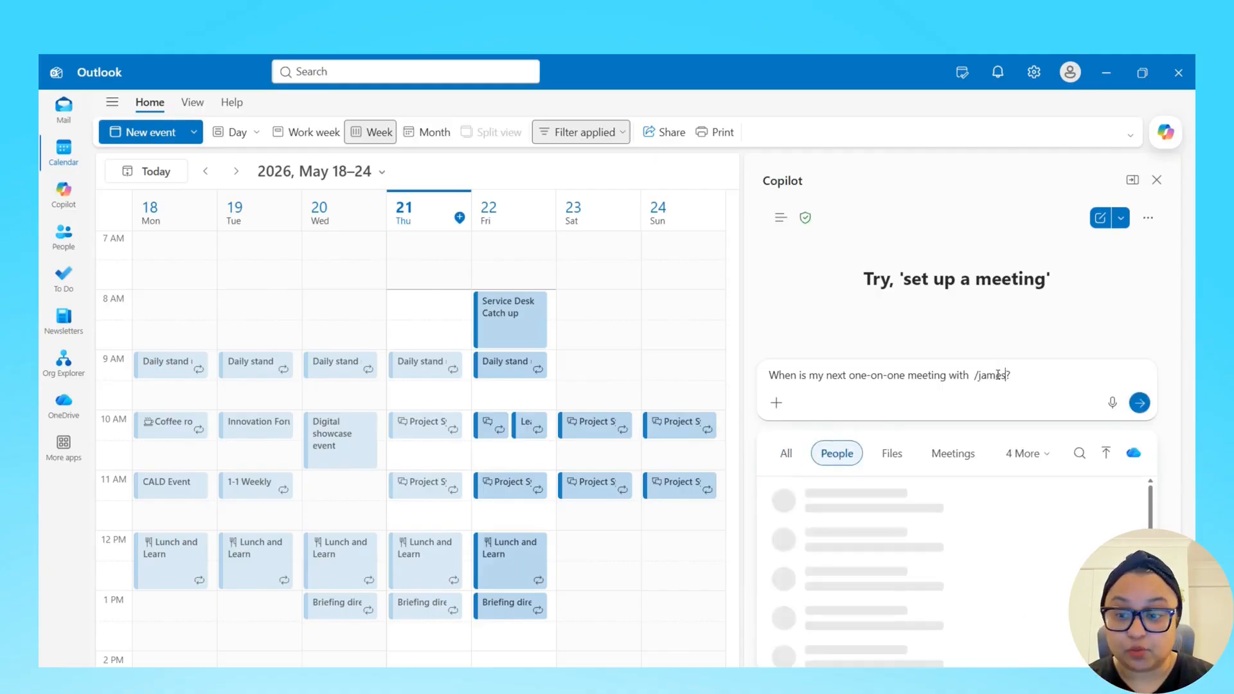
click(879, 498)
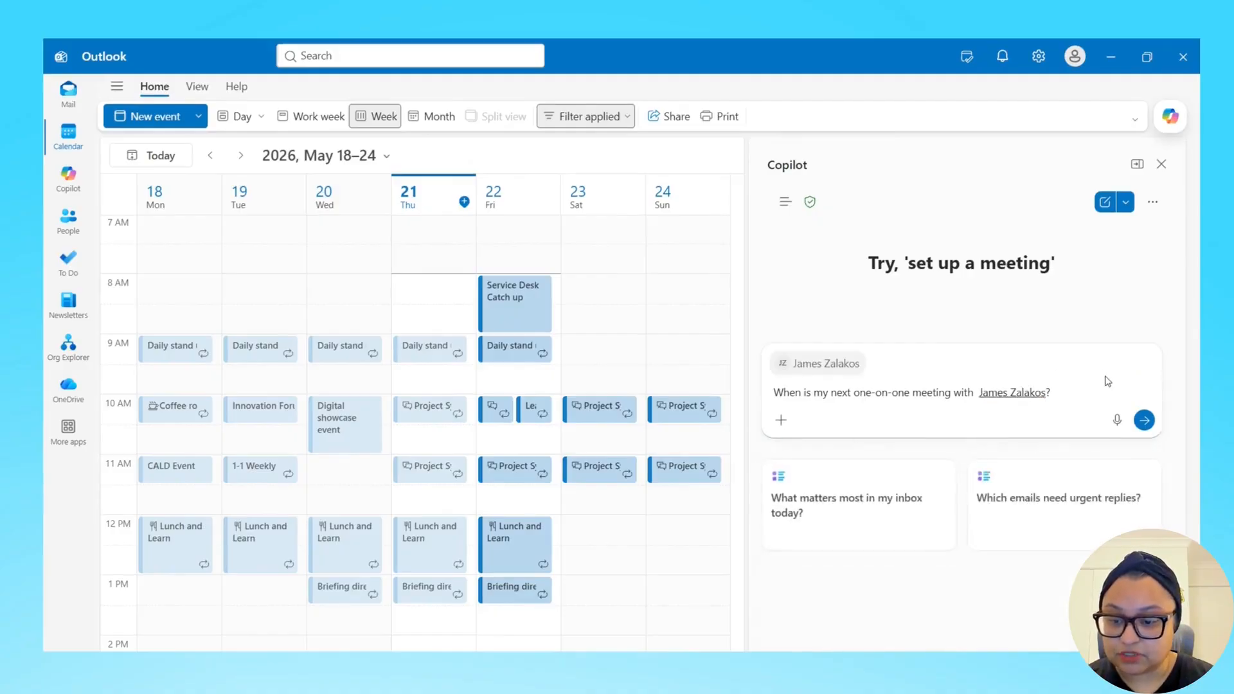
click(1144, 421)
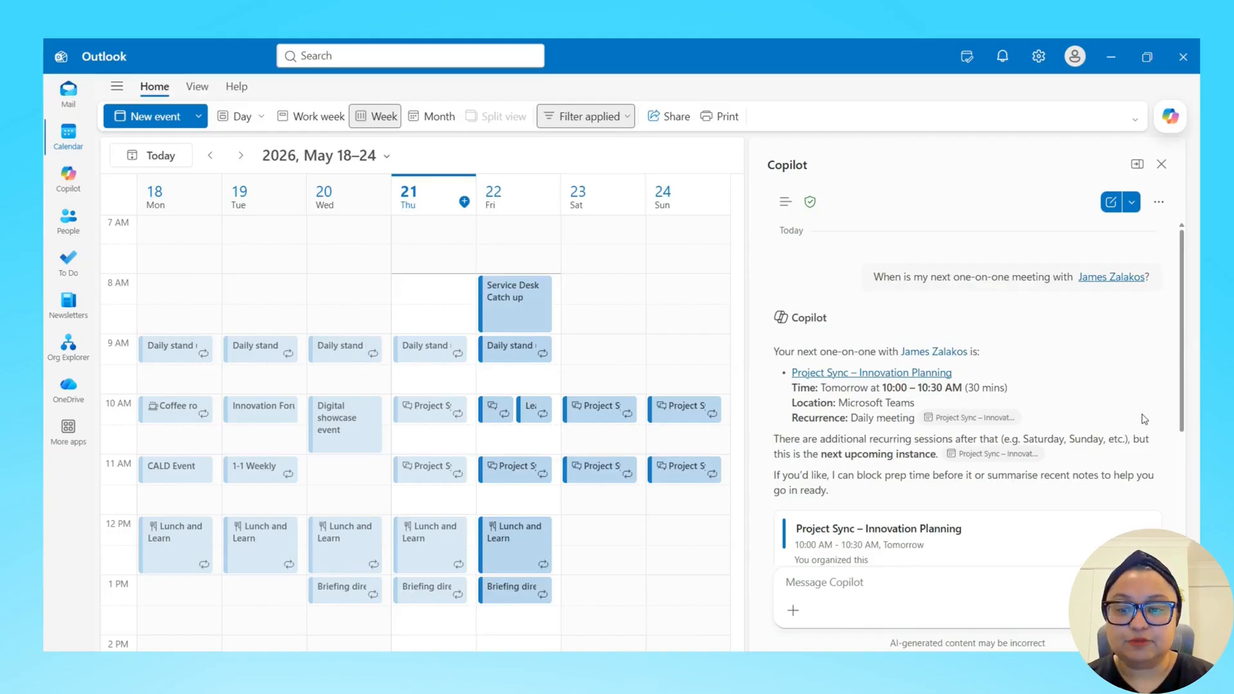
Step: Close the meeting answer and ask Copilot to schedule 1 hour of focus time
click(1172, 118)
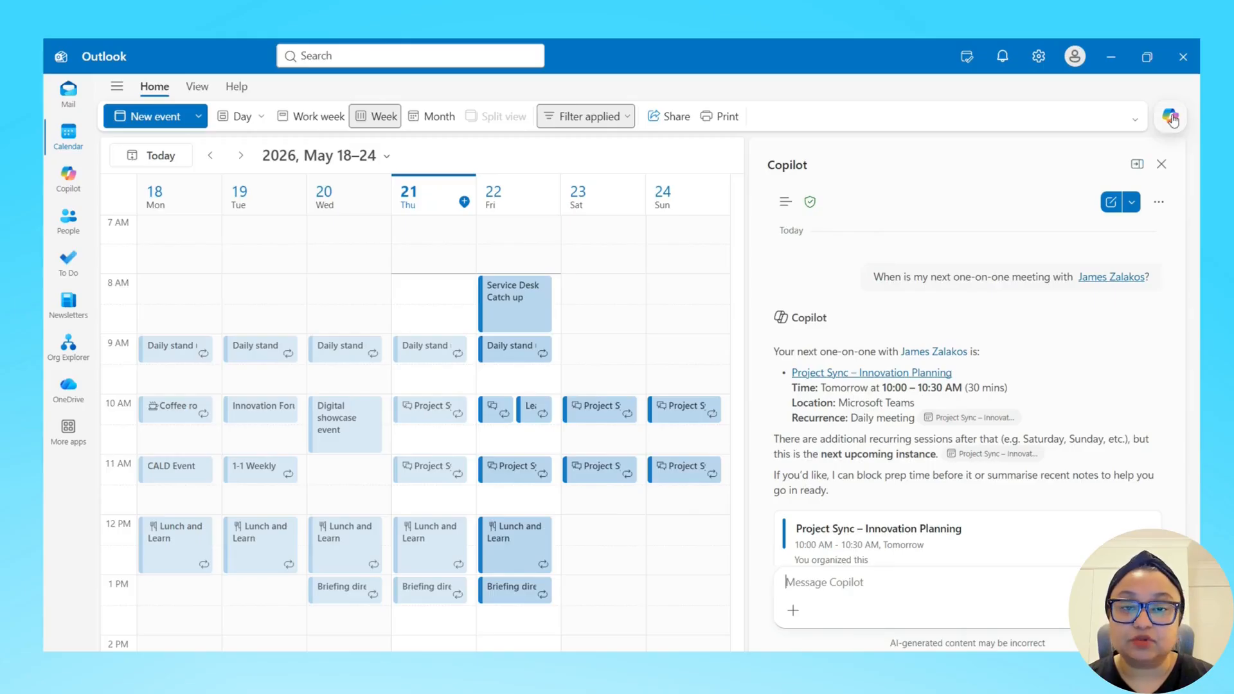
click(1171, 118)
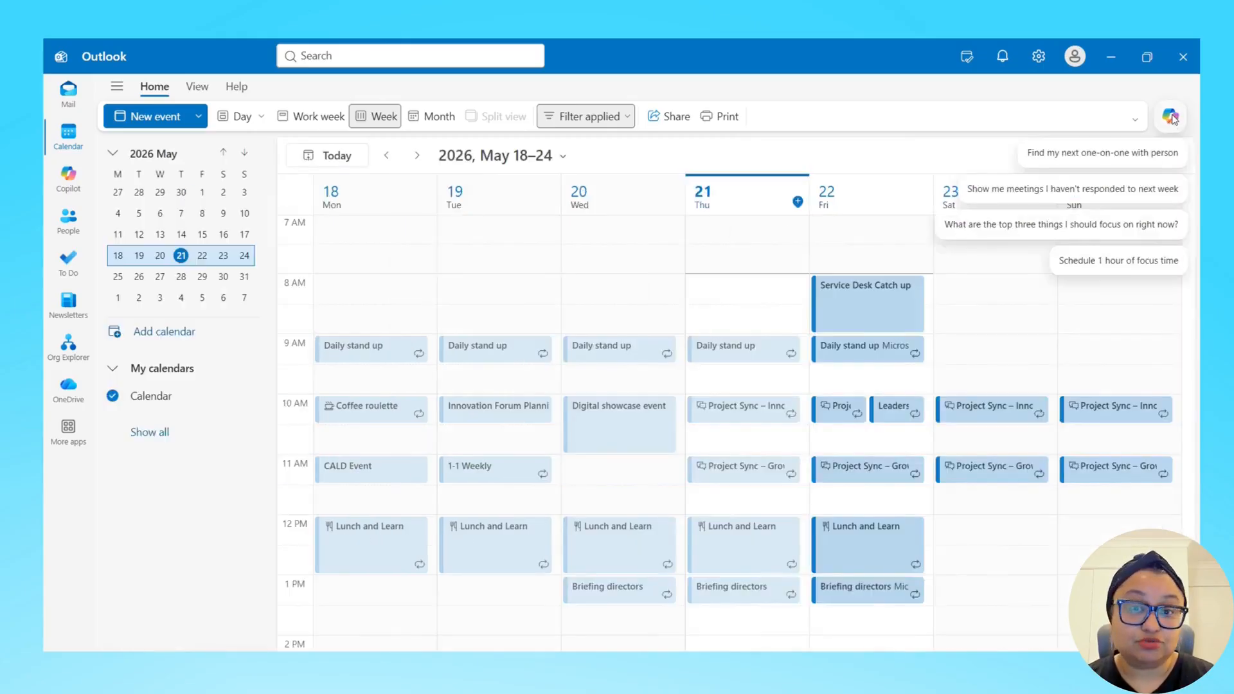
click(1132, 264)
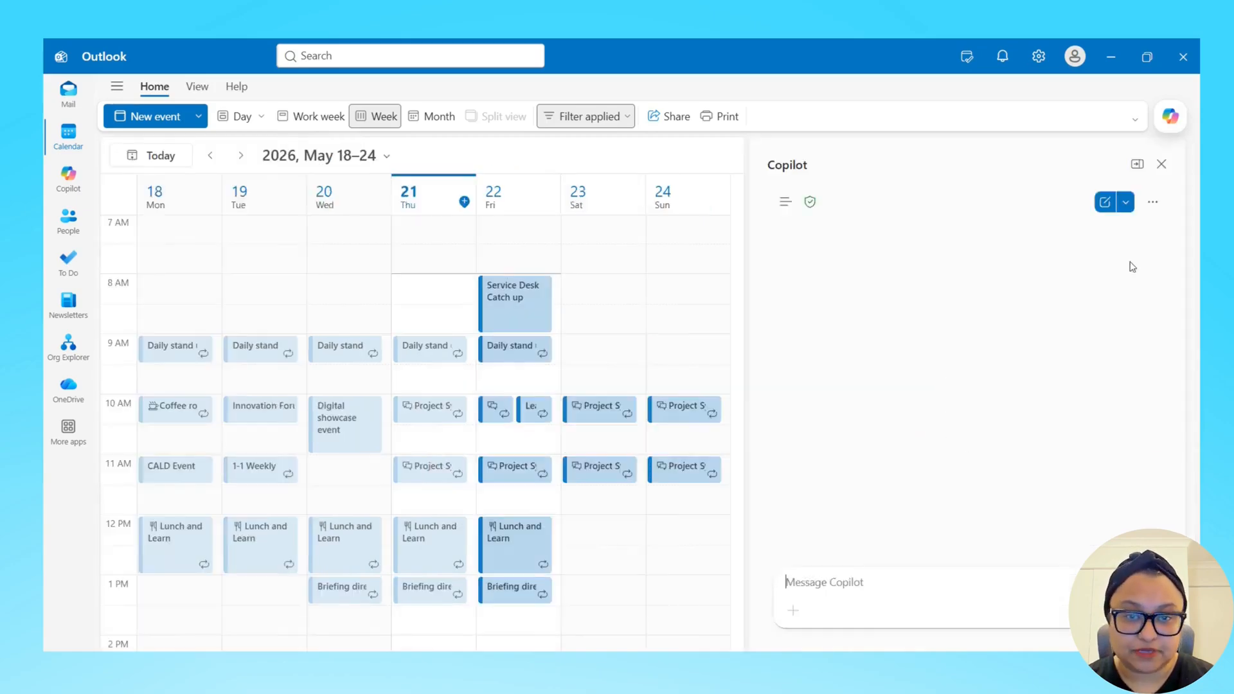
click(1171, 117)
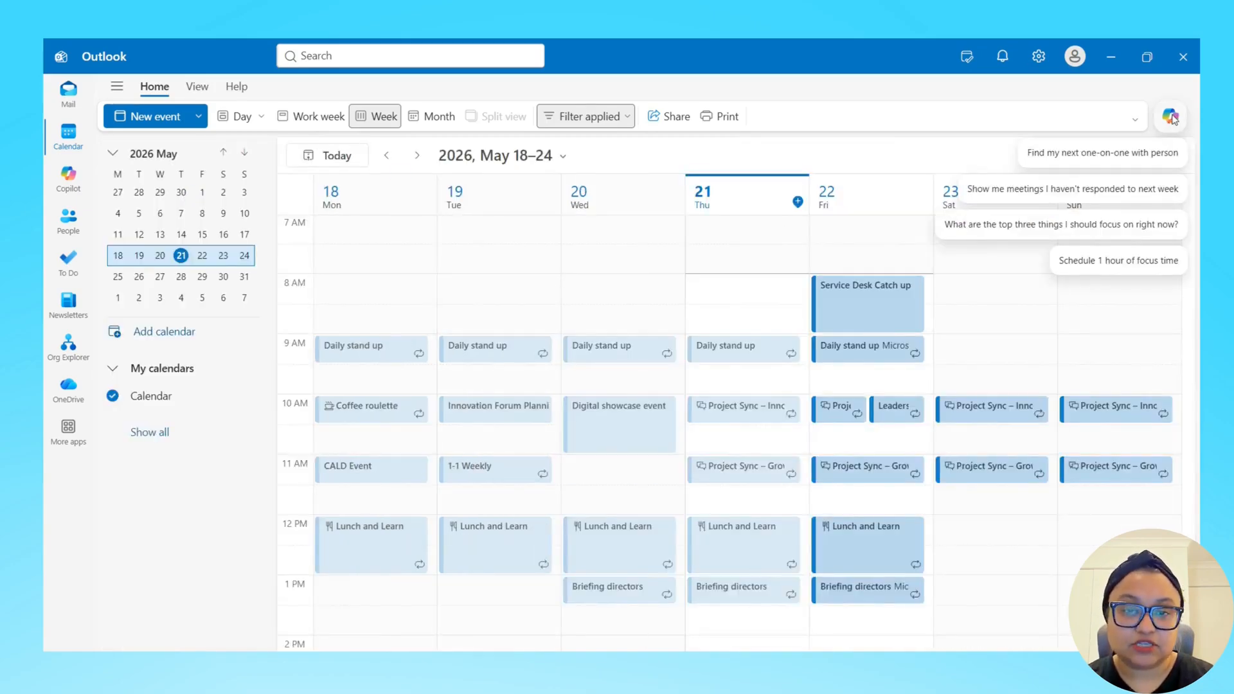
click(1132, 263)
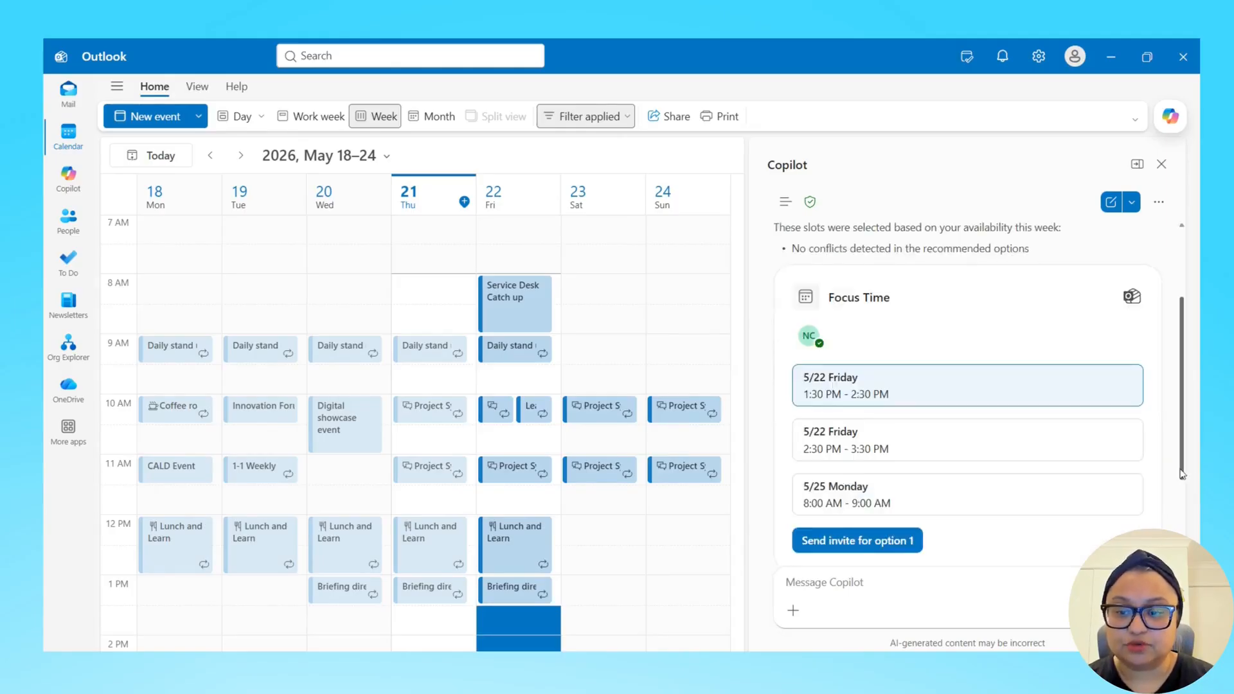
Step: Choose the 5/22 Friday 2:30 PM - 3:30 PM focus time slot, send its invite and check that afternoon in the calendar
drag(1181, 474, 1186, 495)
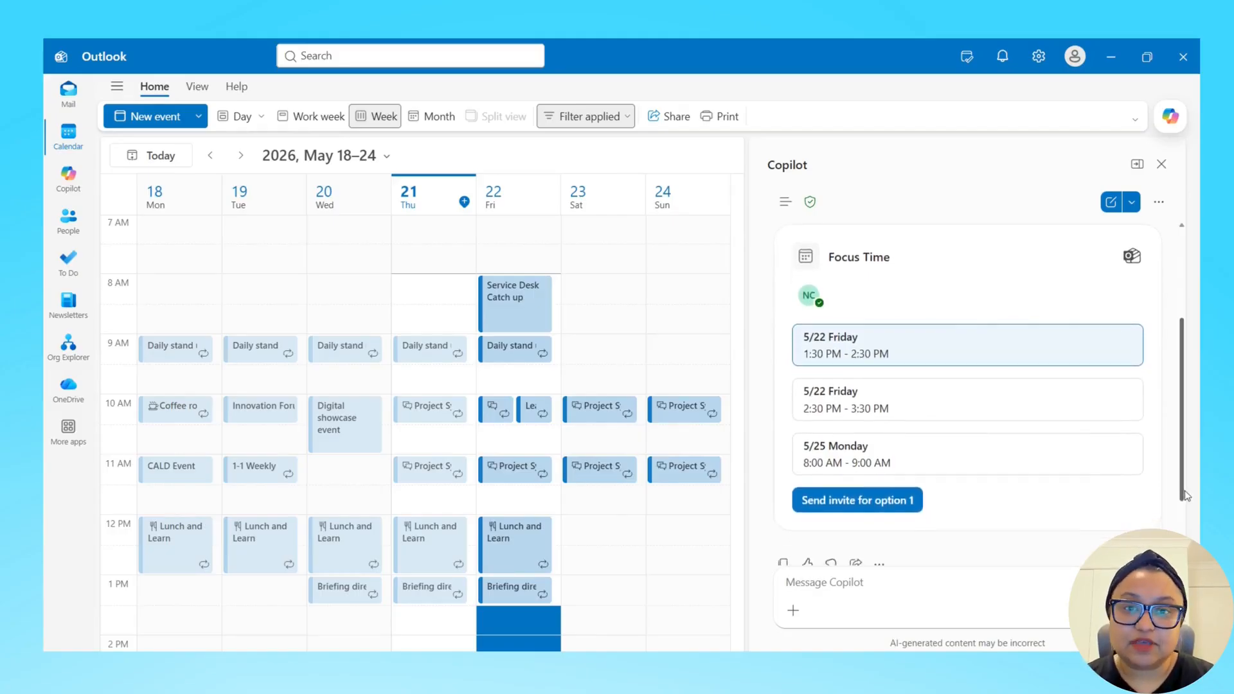
click(974, 408)
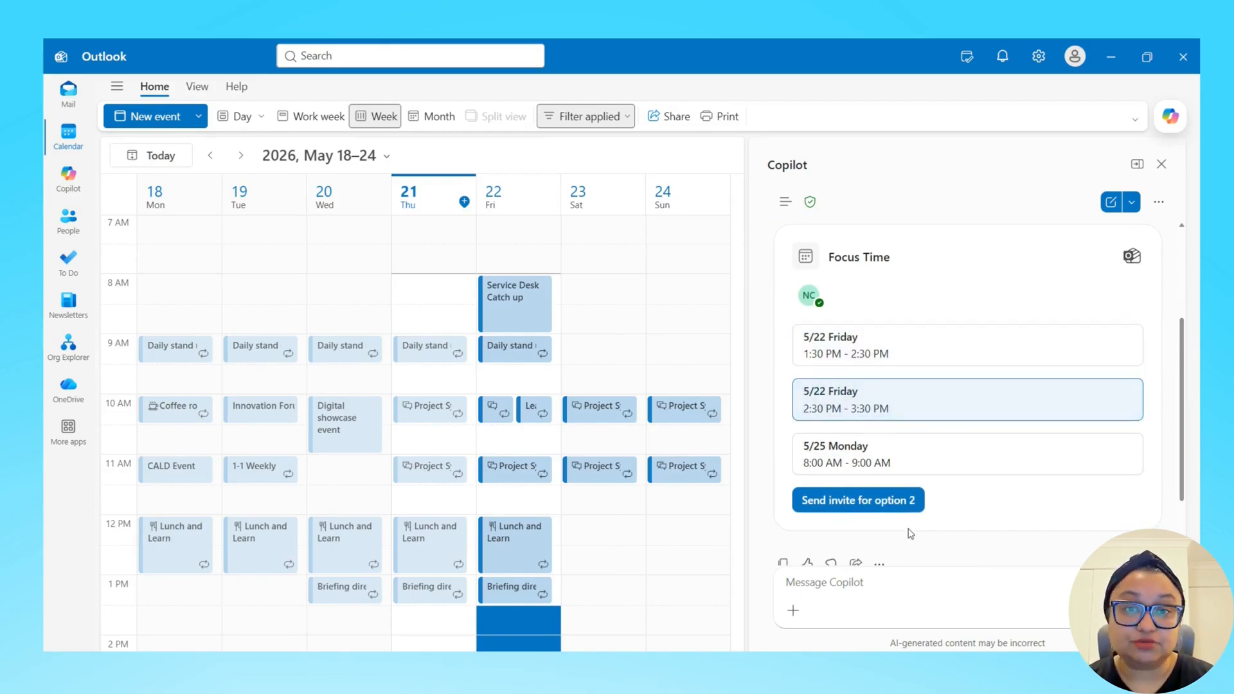
click(857, 501)
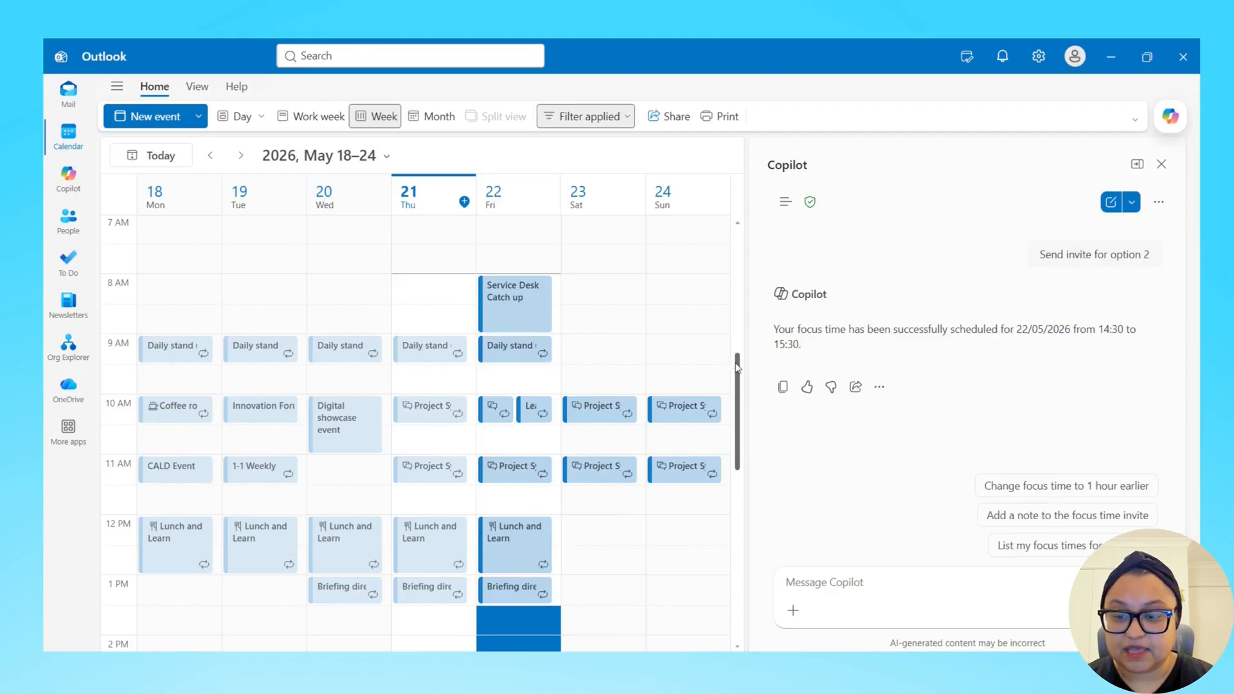
drag(740, 371, 740, 407)
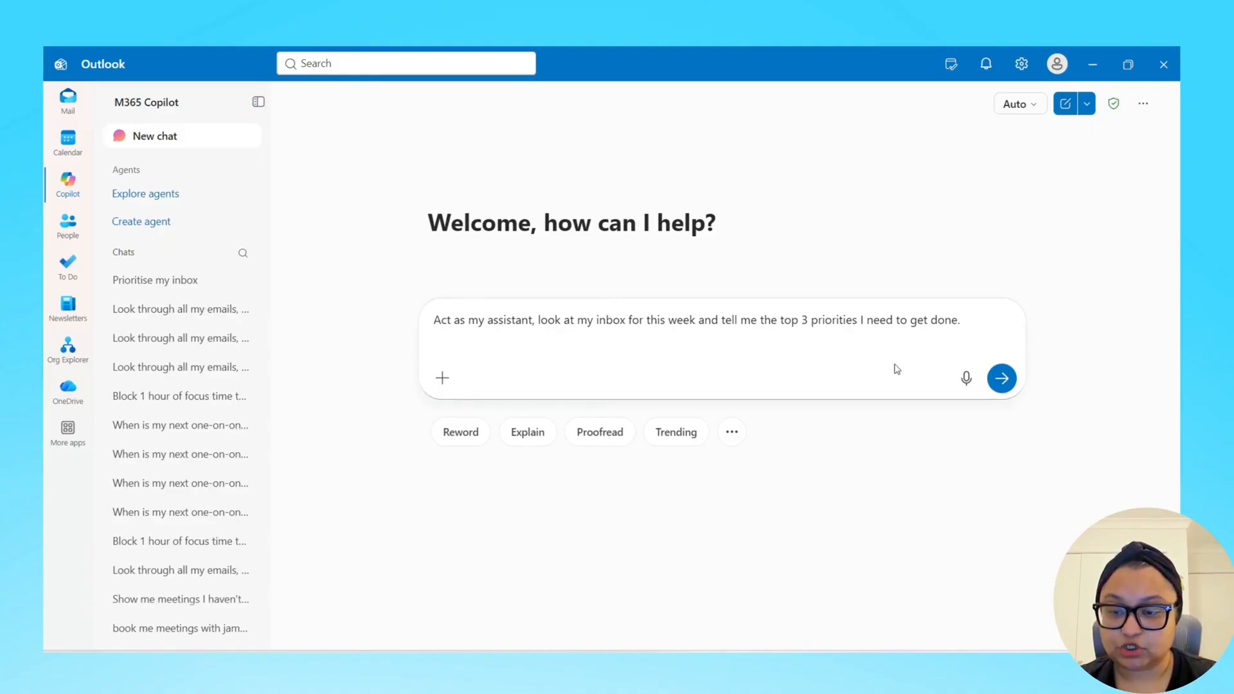
Step: Ask Copilot chat to act as an assistant, look at this week's inbox and tell the top 3 priorities to get done
click(991, 329)
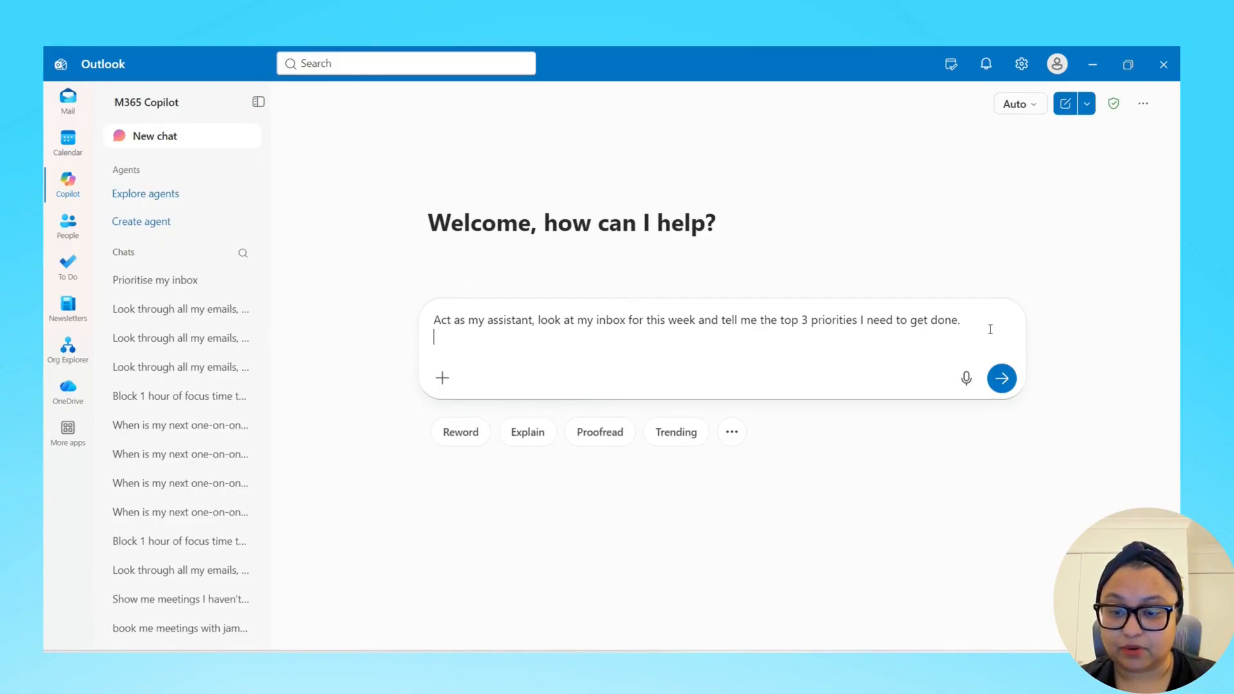
key(Return)
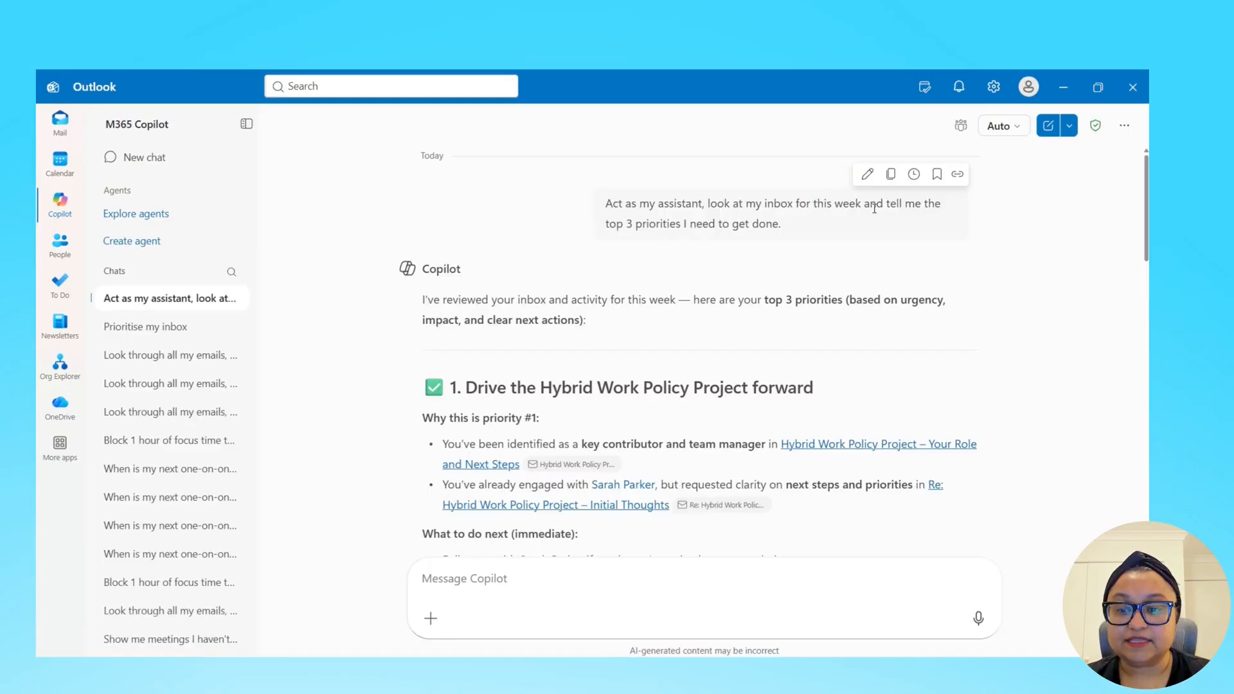
Step: Schedule the top 3 priorities prompt to start on 05/22/2026 and repeat every week on Friday only, and save the schedule
click(915, 174)
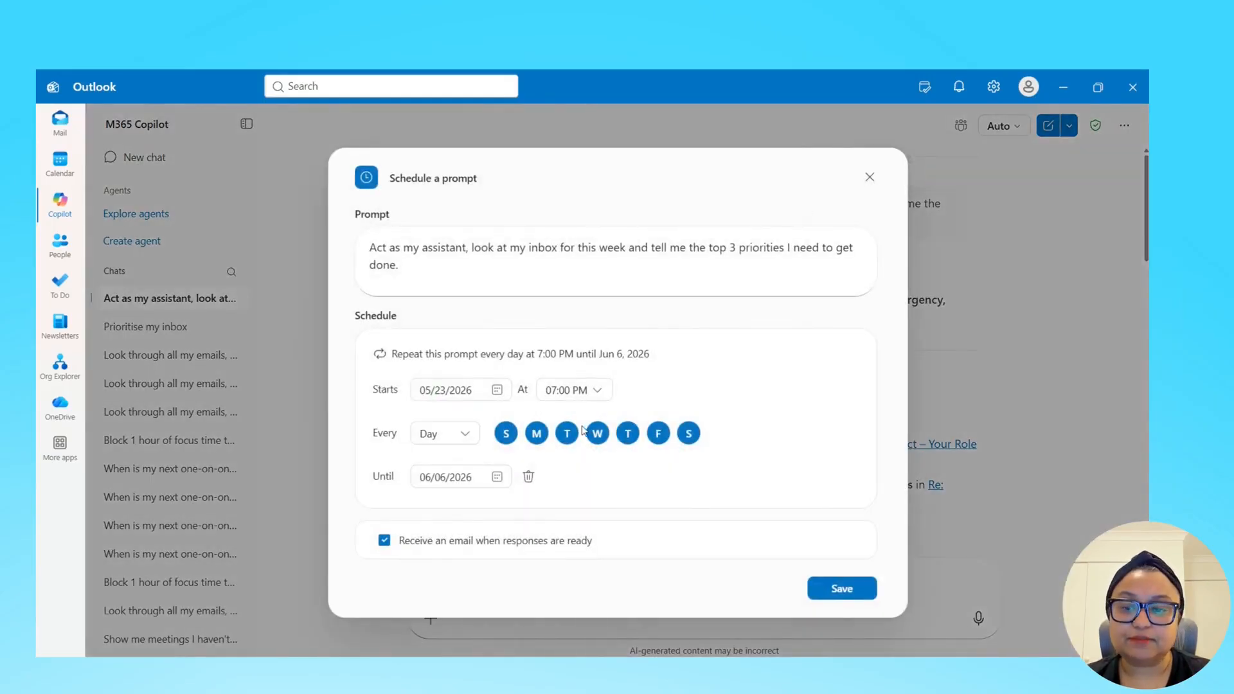
click(497, 392)
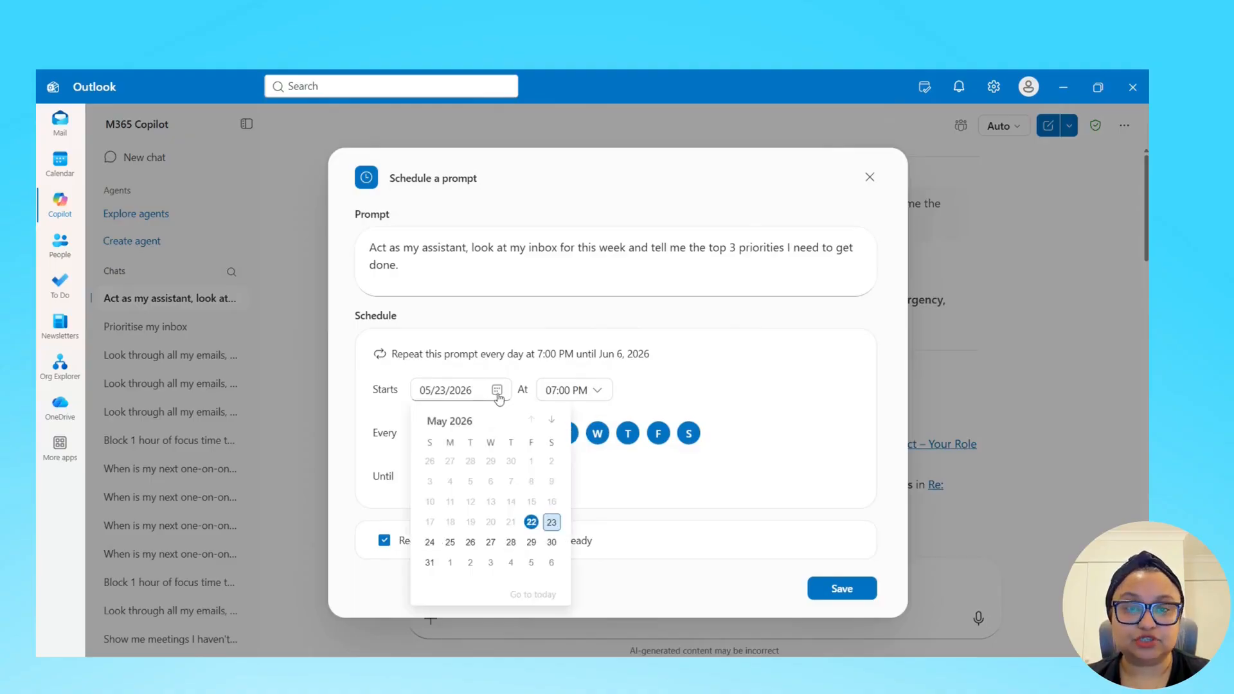
click(532, 524)
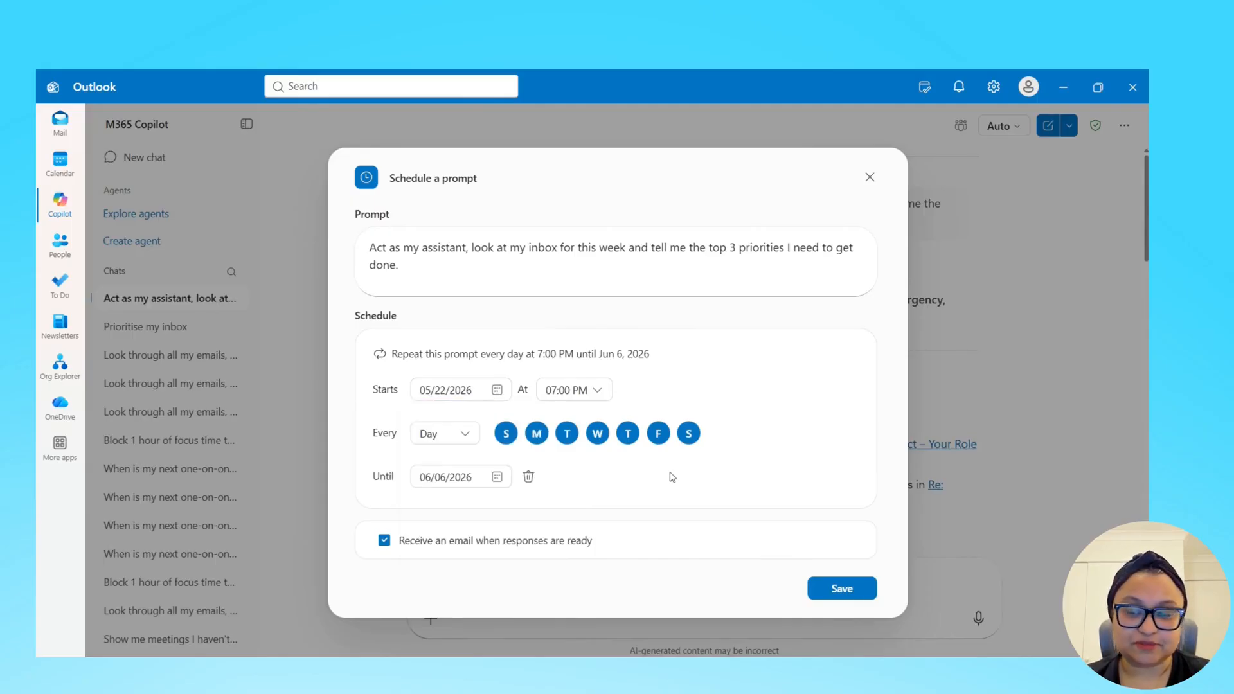
click(458, 437)
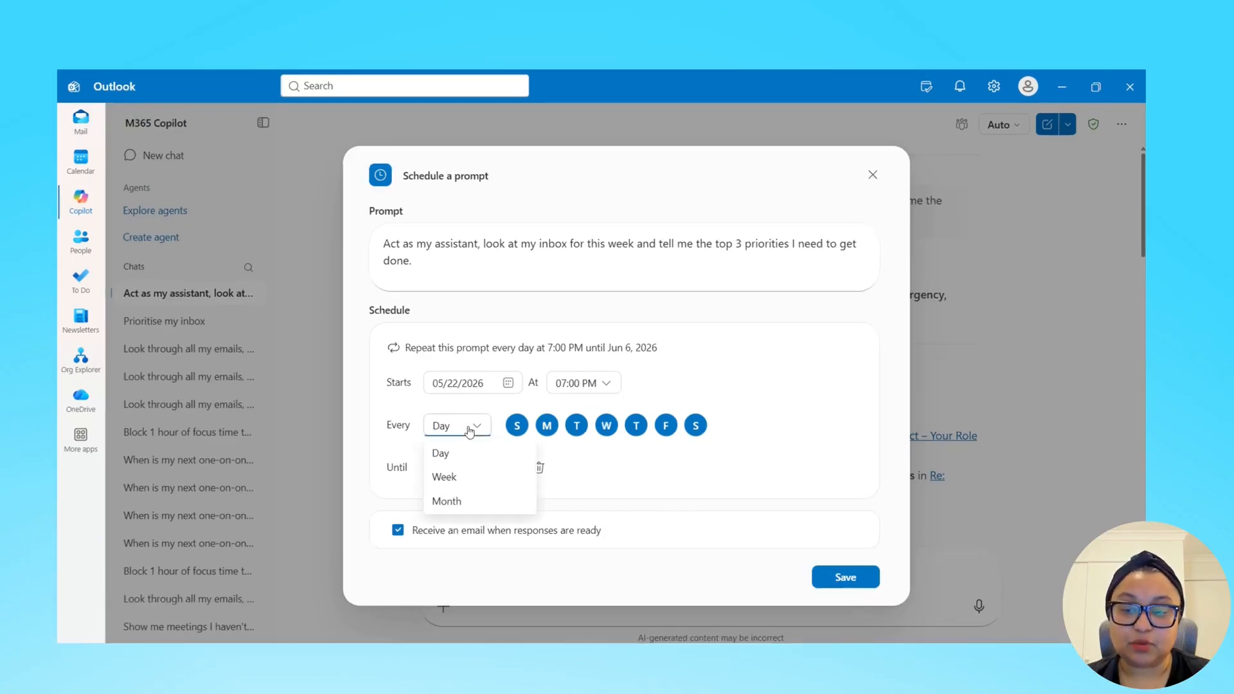
click(473, 477)
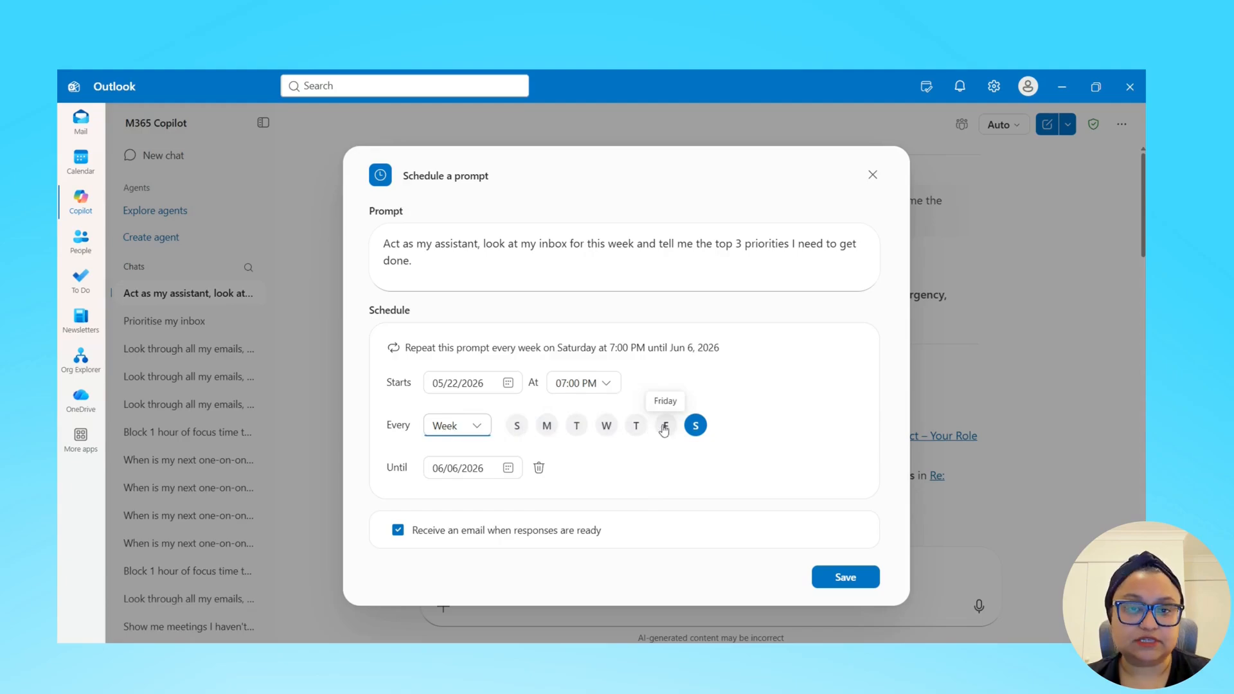
click(665, 427)
click(696, 426)
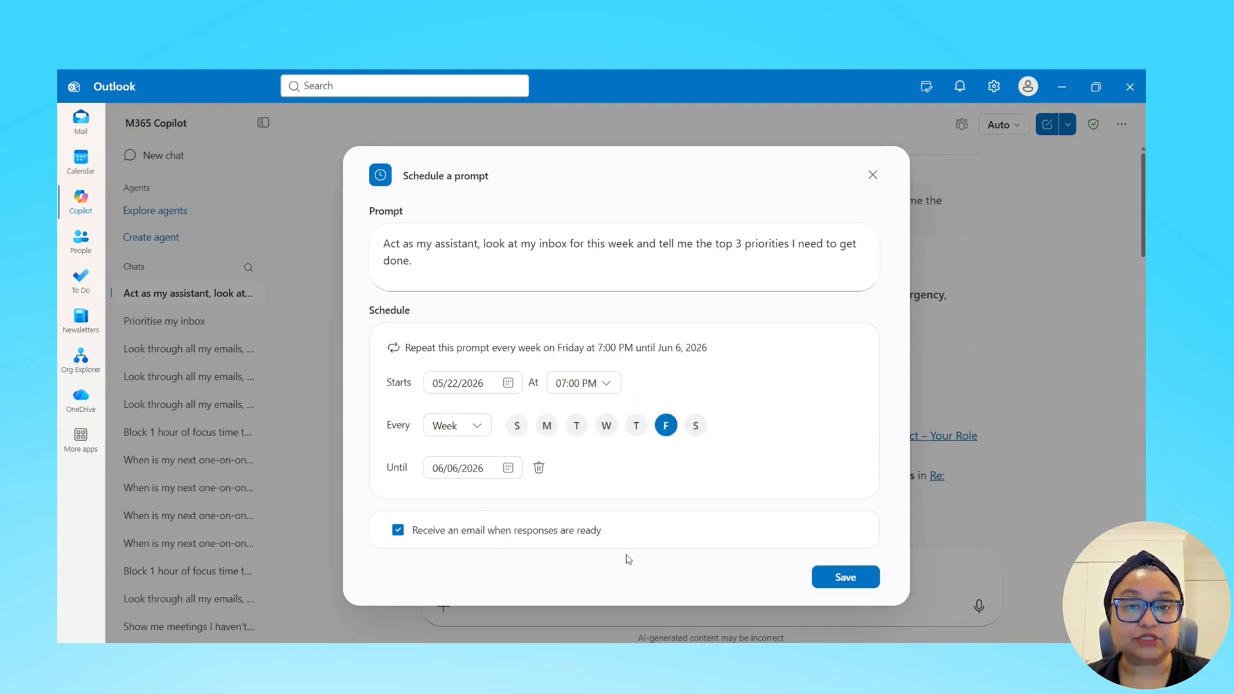
click(832, 578)
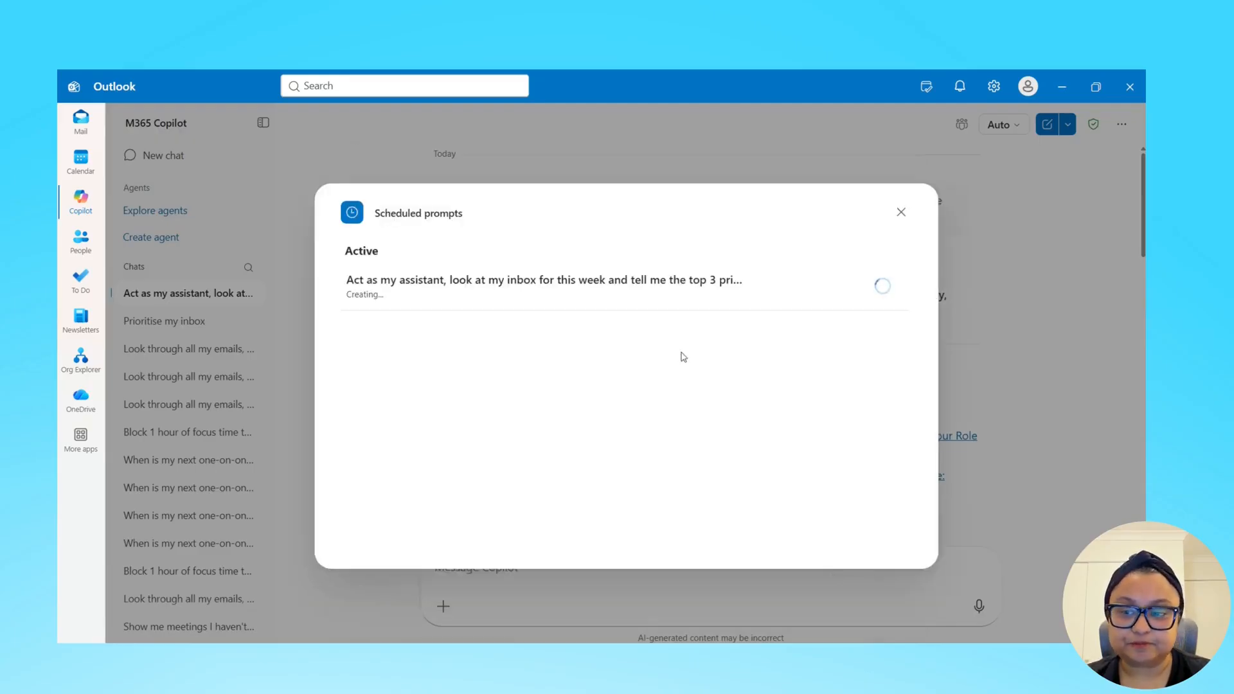
Step: Run the scheduled inbox priorities prompt immediately and close the list of scheduled prompts
click(884, 290)
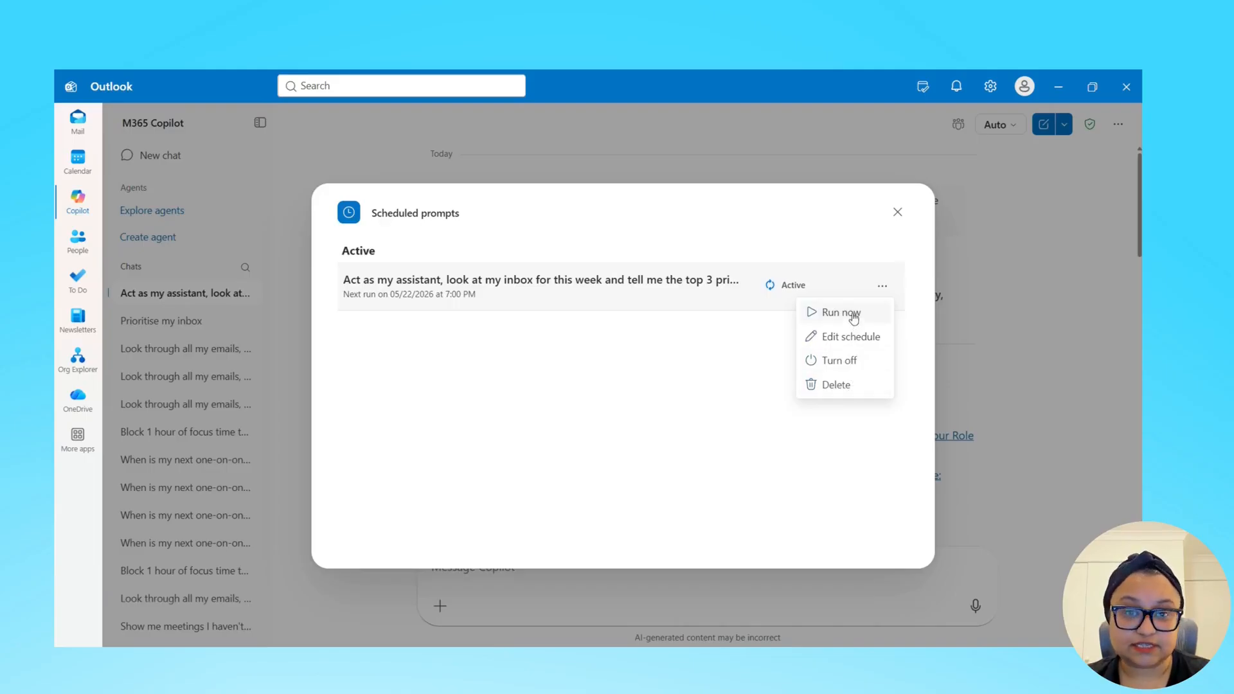
click(854, 319)
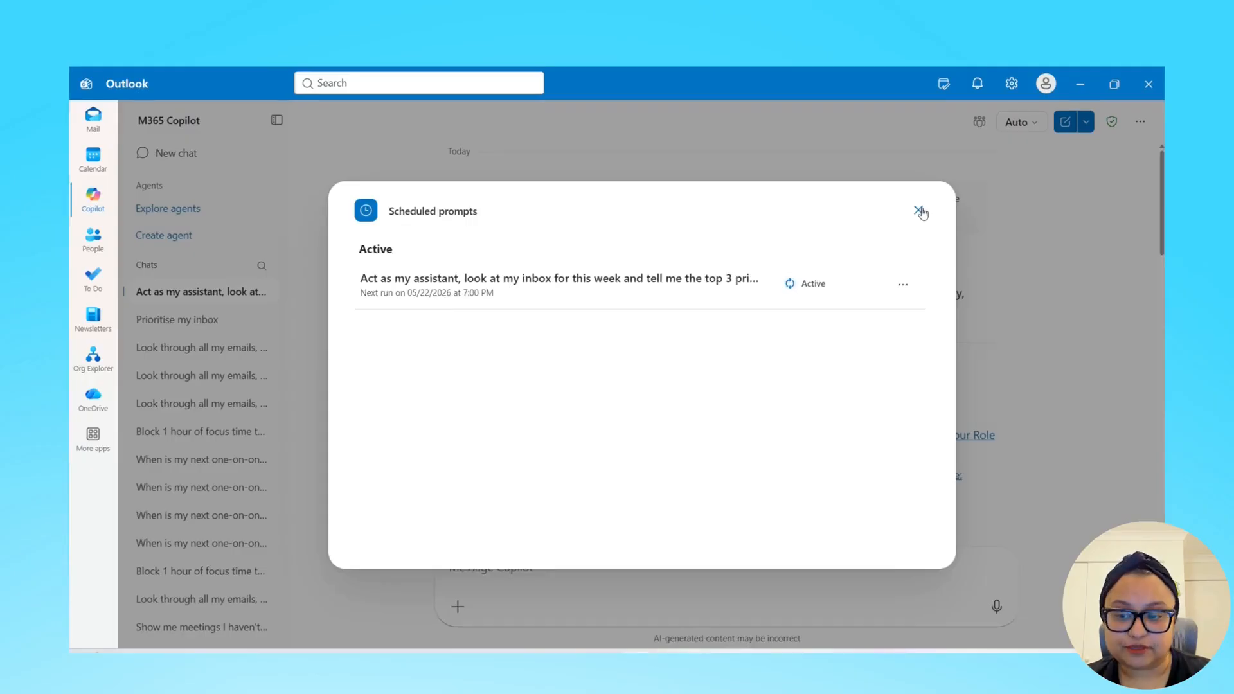
click(919, 211)
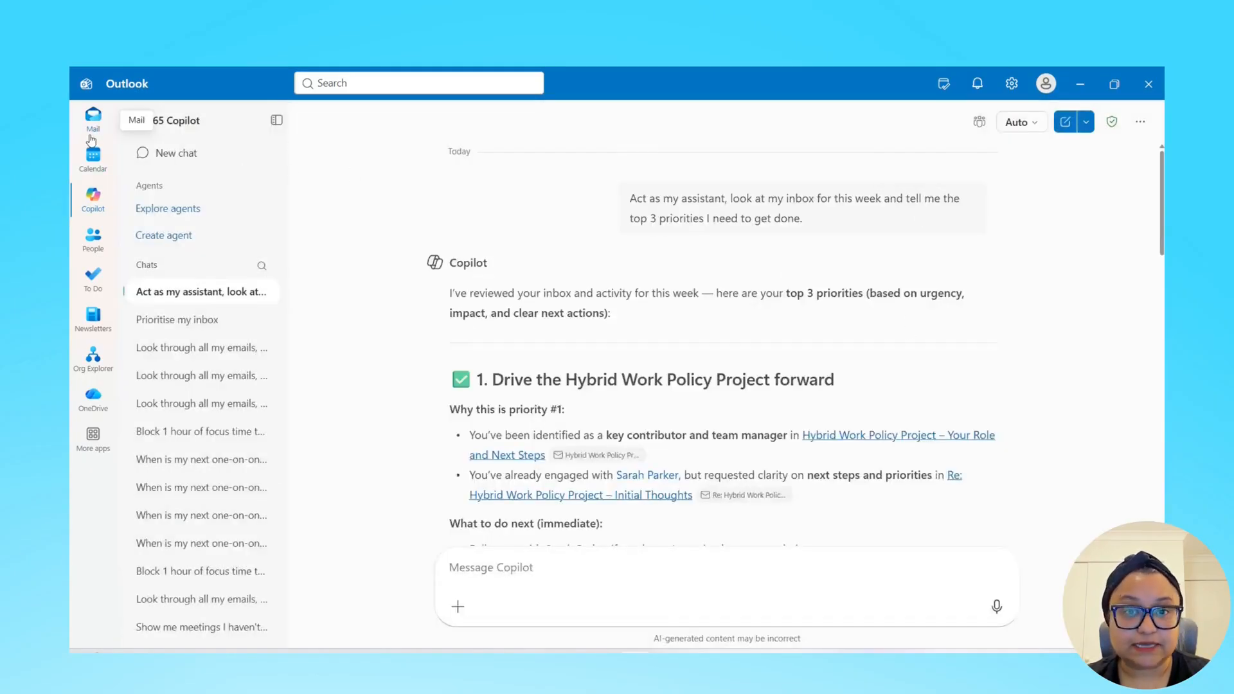
Step: Go to the inbox and read the Microsoft Copilot email about the completed scheduled prompt
click(92, 128)
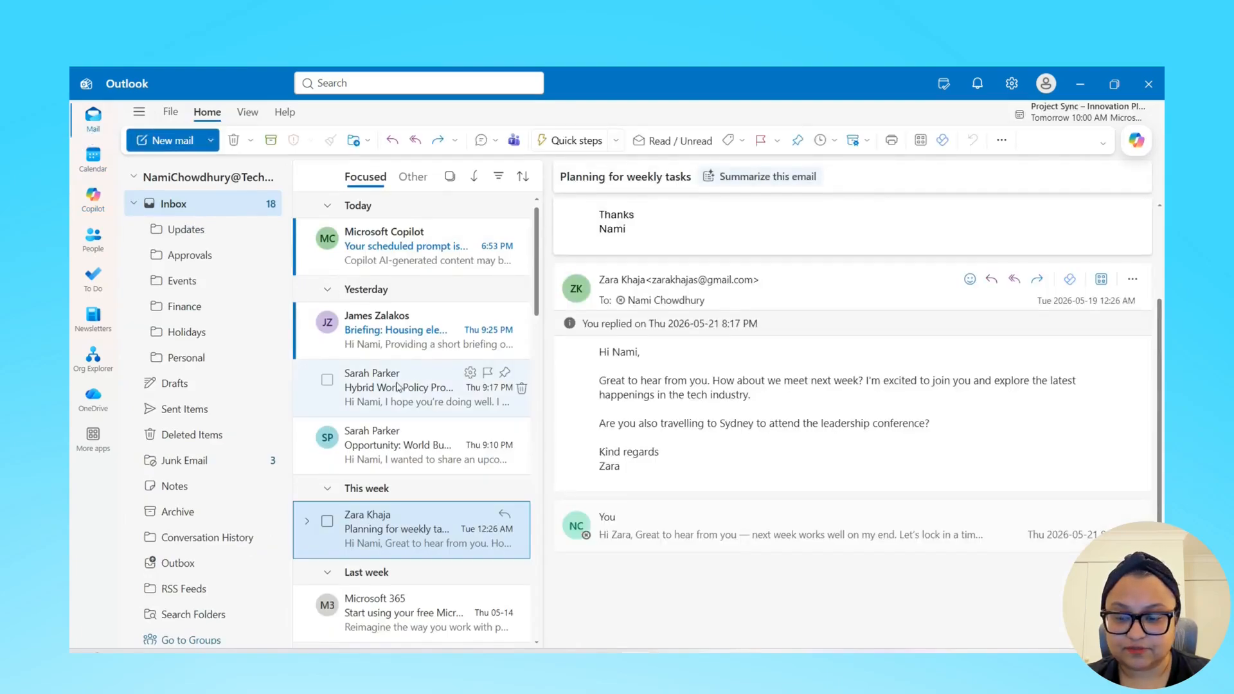
click(435, 260)
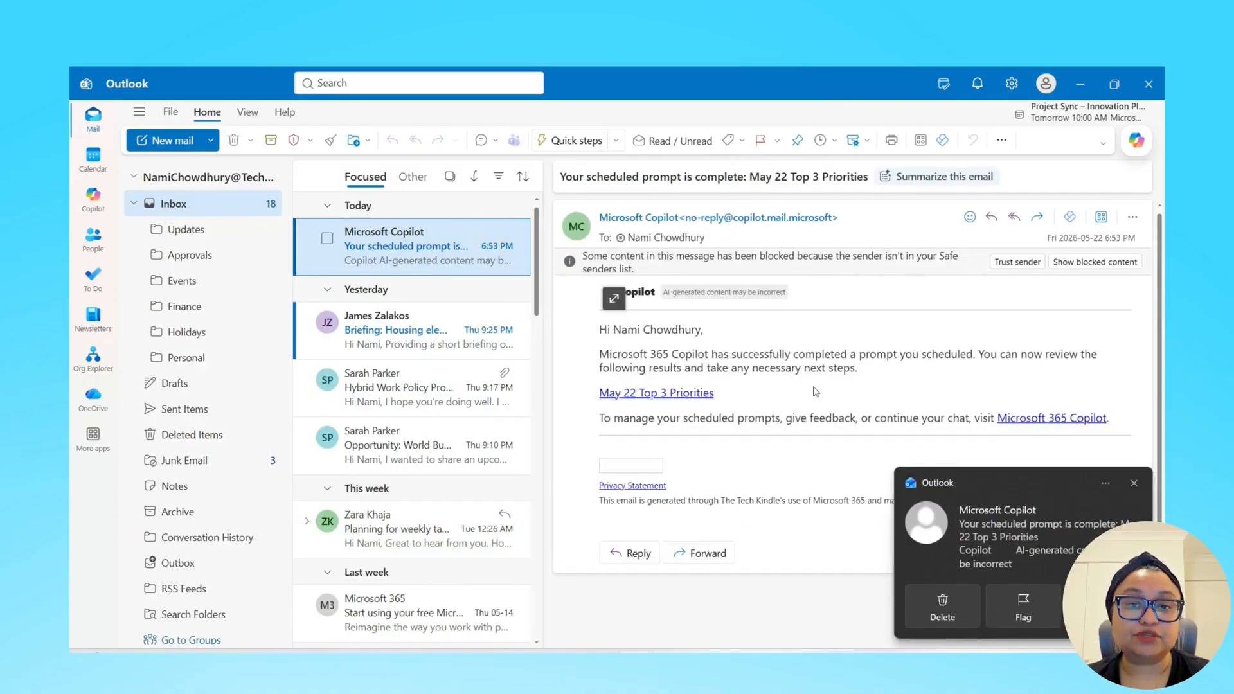
scroll(799, 394, down, 1)
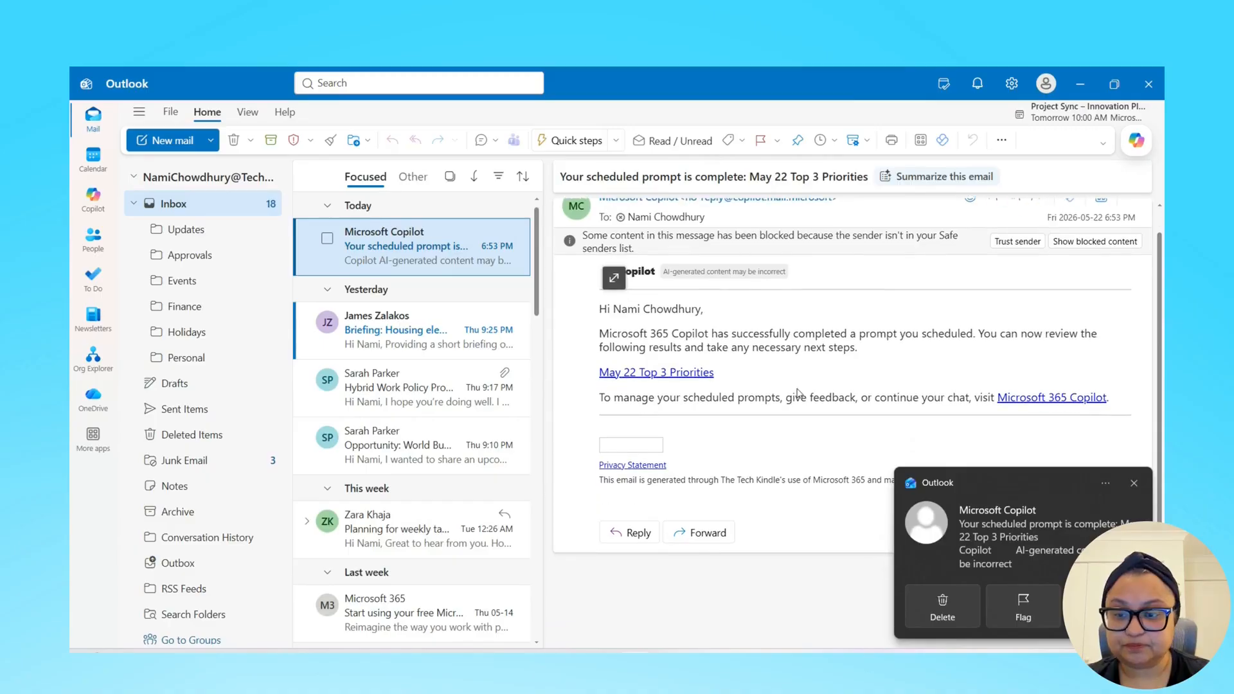
Step: Open the May 22 Top 3 Priorities results from the email in the Copilot app, maximize its window and review the full answer
click(679, 378)
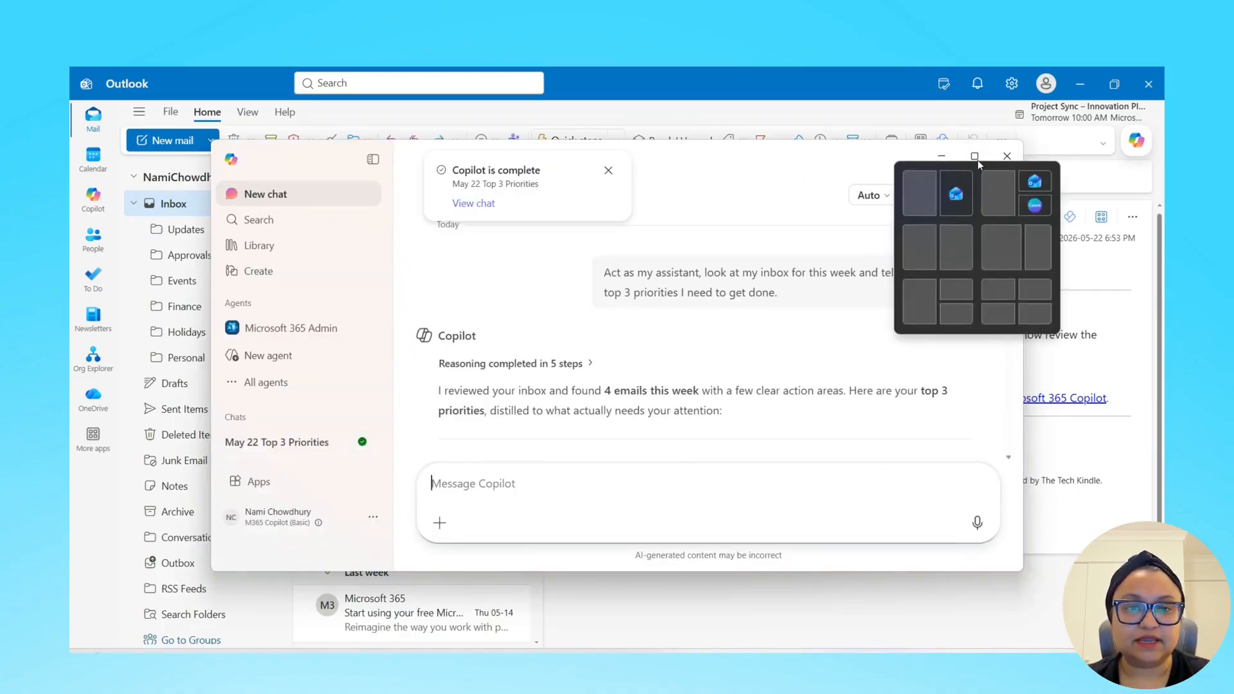
click(978, 161)
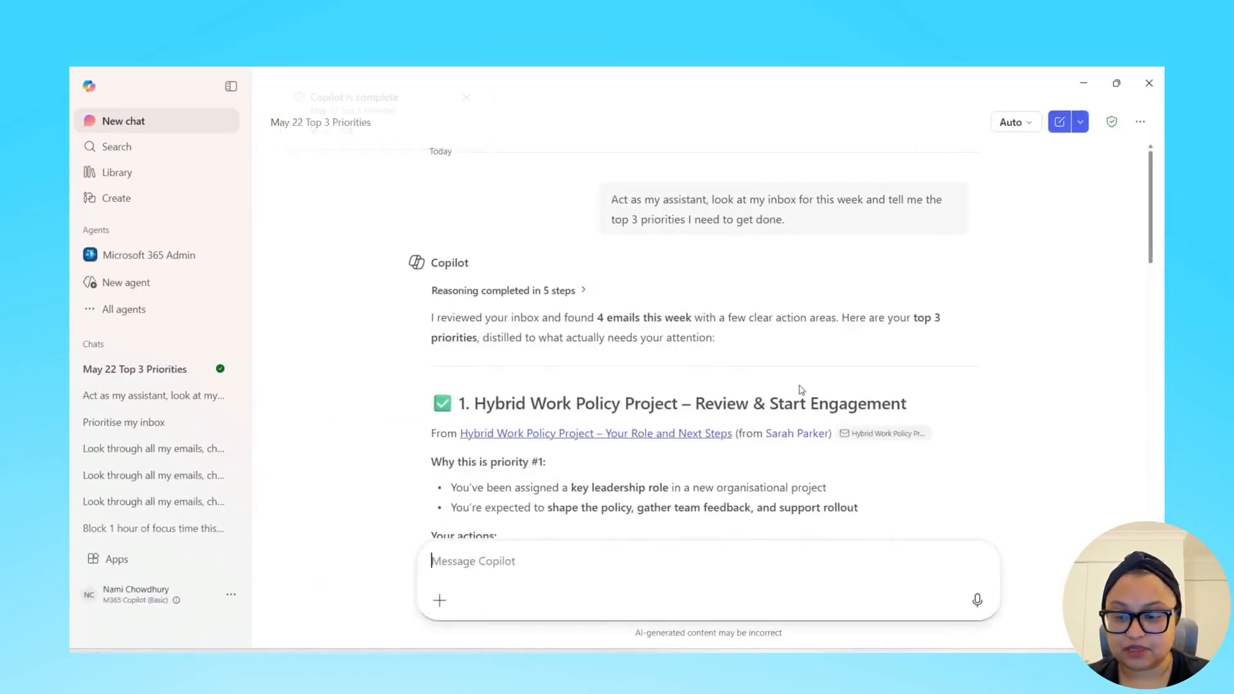
scroll(972, 334, down, 10)
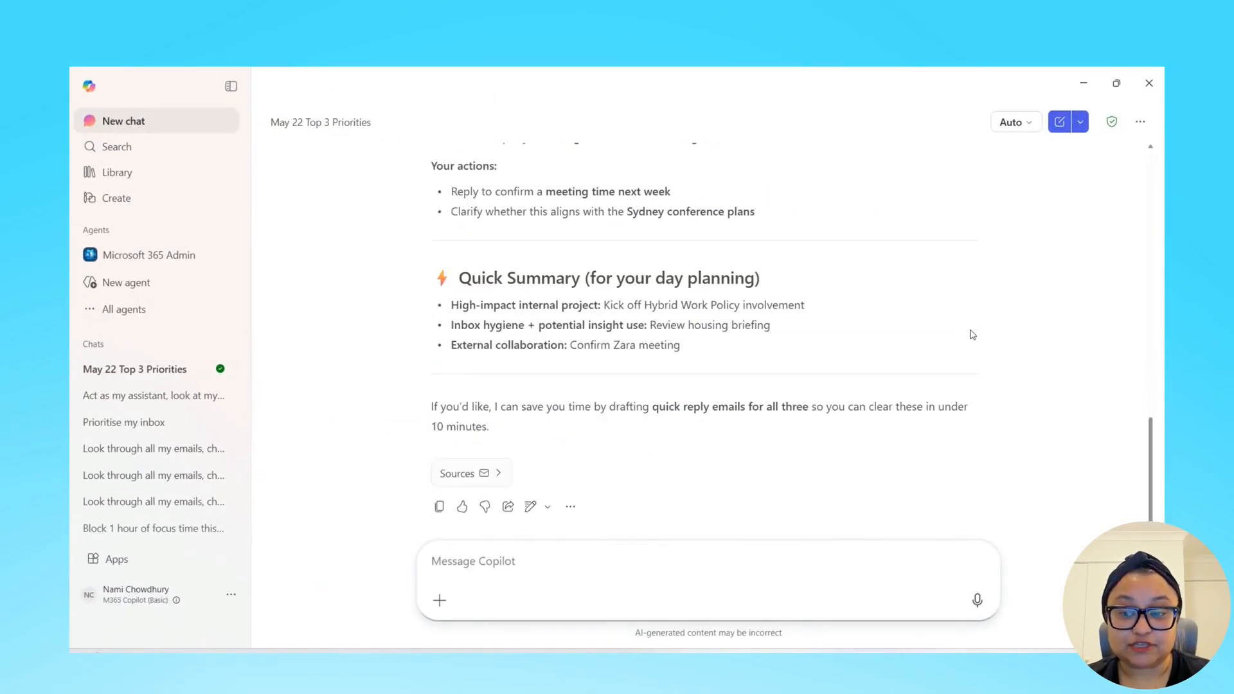
scroll(972, 334, up, 8)
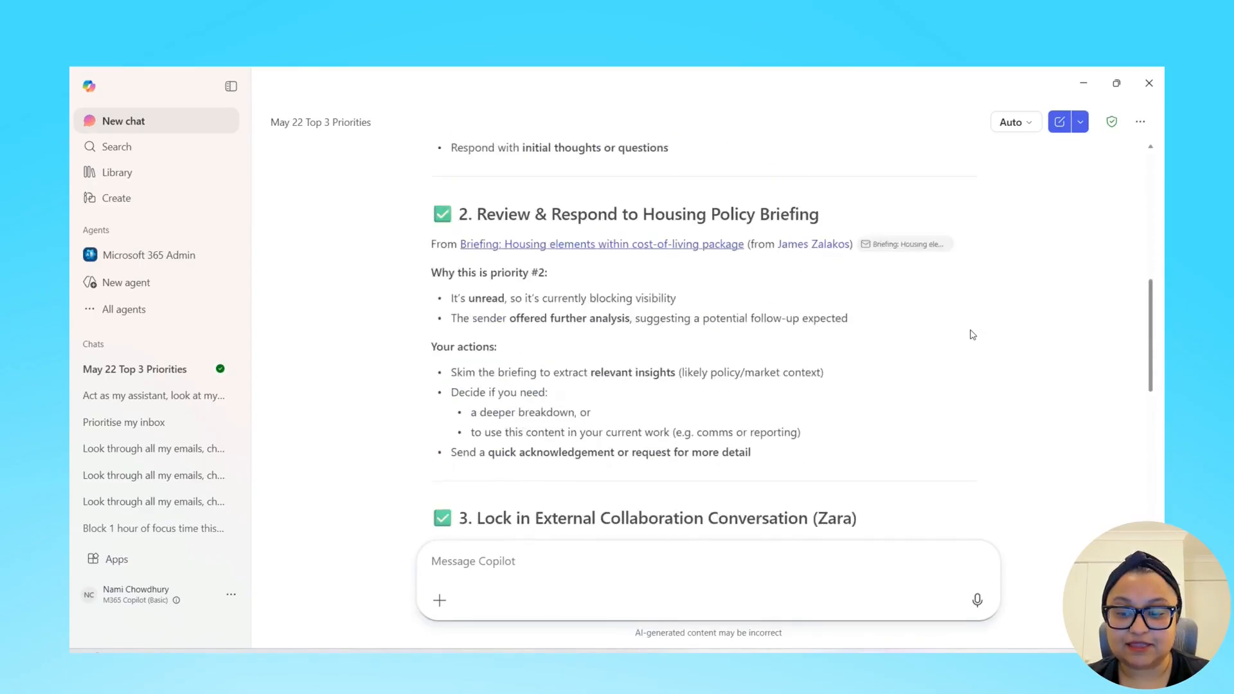